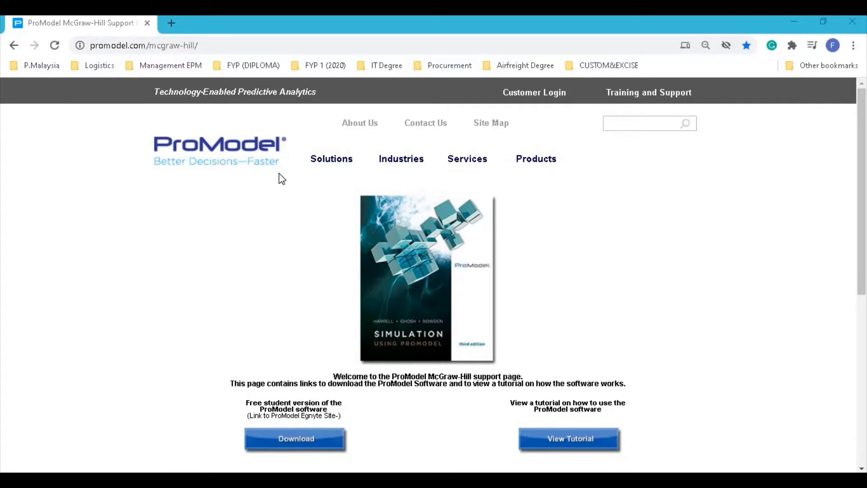
- Open the download for the free student version of the ProModel software
click(313, 445)
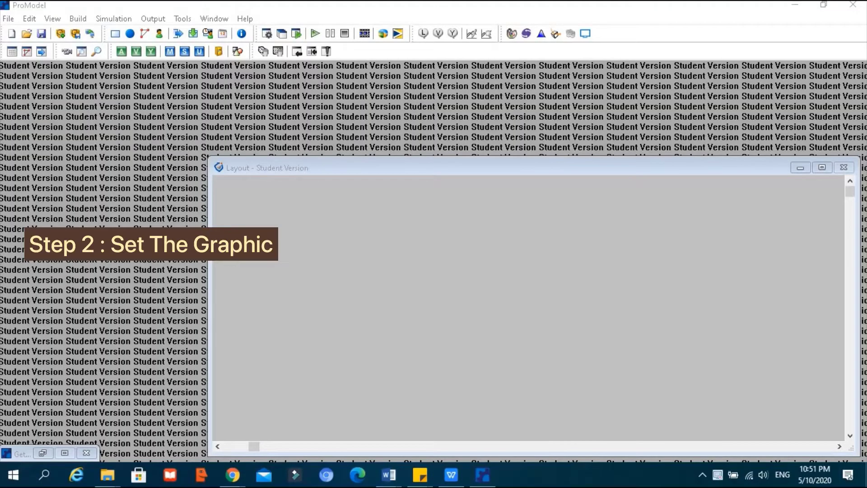
- Switch to ProModel and open the background graphics editor for graphics in front of the grid
click(79, 19)
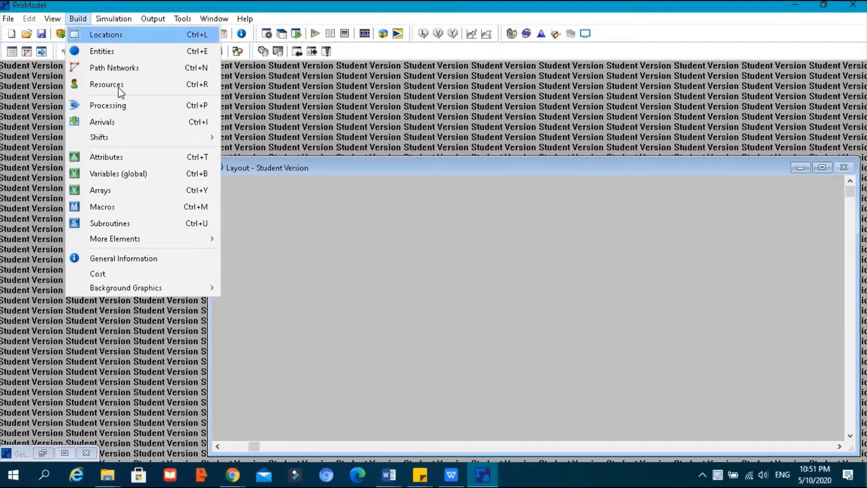
mouse_move(158, 288)
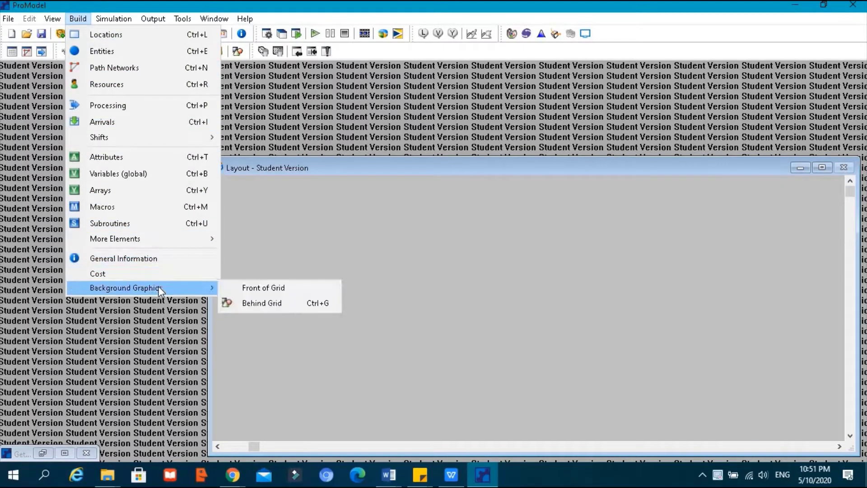
click(311, 291)
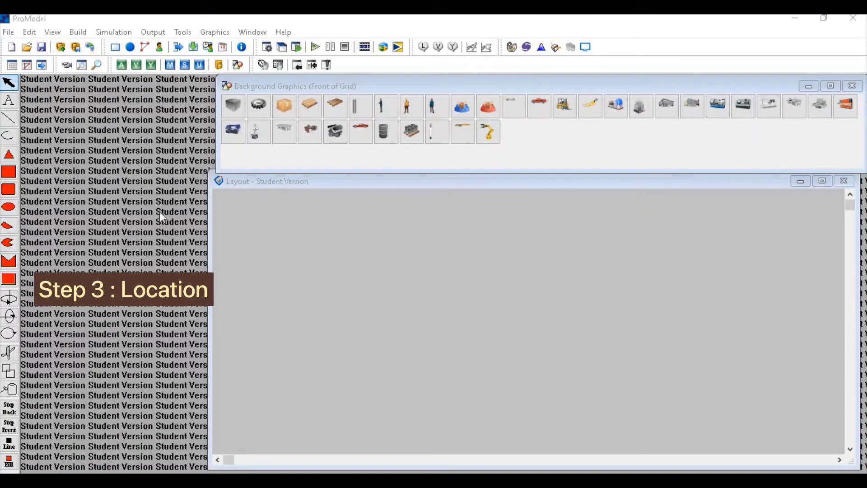
- Open the Locations editor and place an empty pallet as a new location in the upper-left area of the layout
click(83, 32)
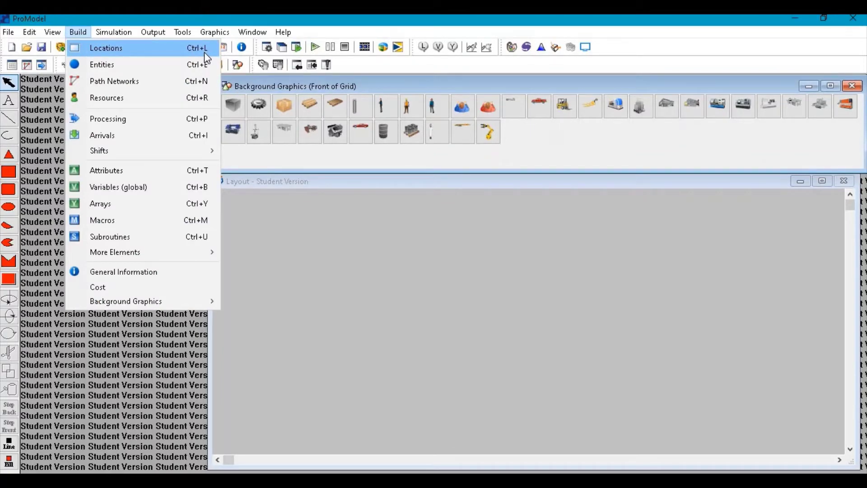
click(38, 129)
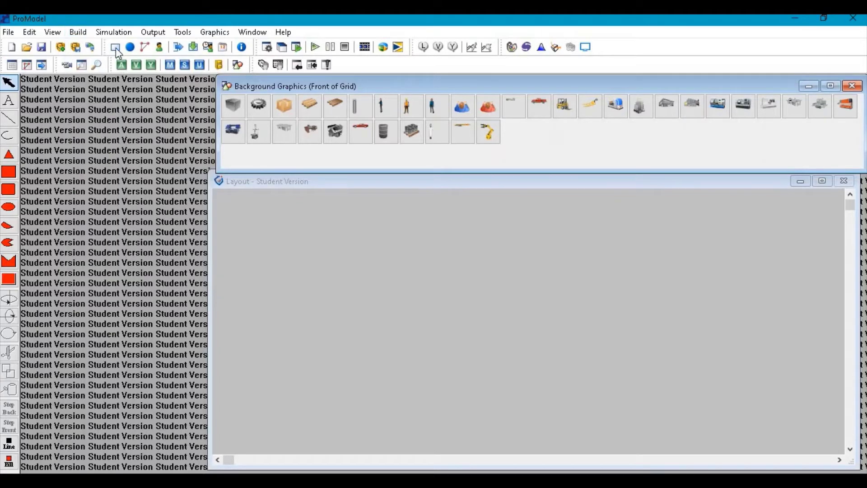
click(116, 49)
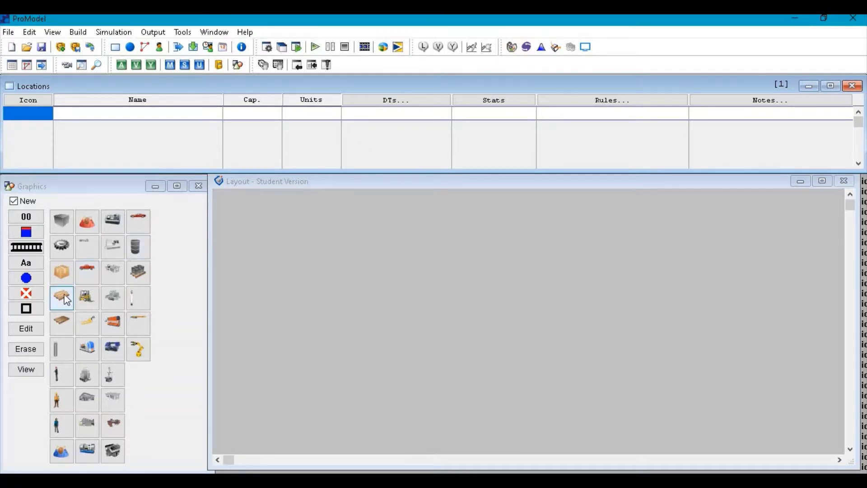
click(62, 322)
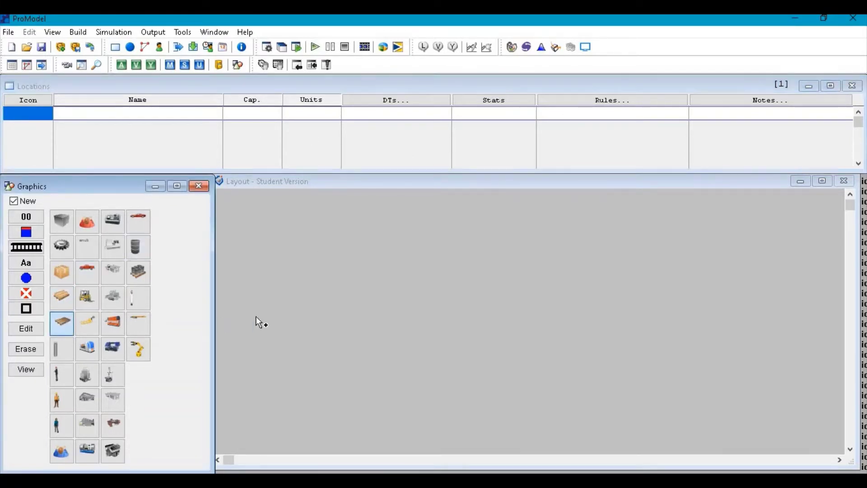
click(280, 281)
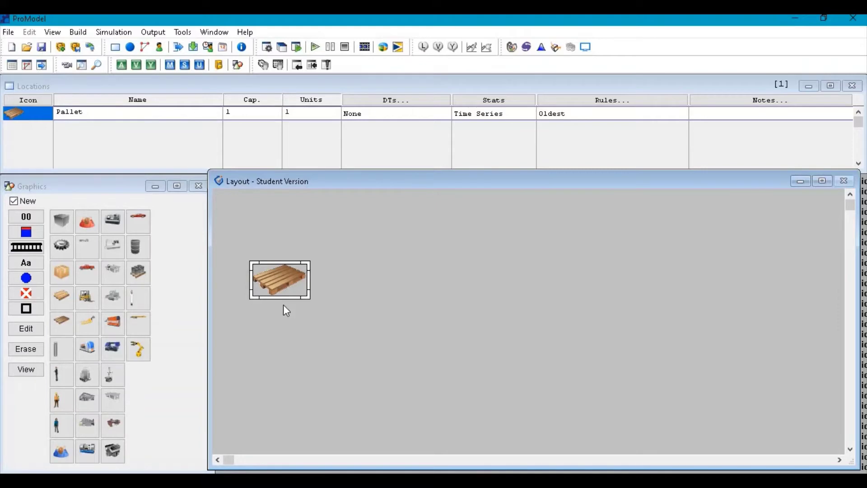
- Add a name label beneath the pallet graphic as part of the same location
click(18, 201)
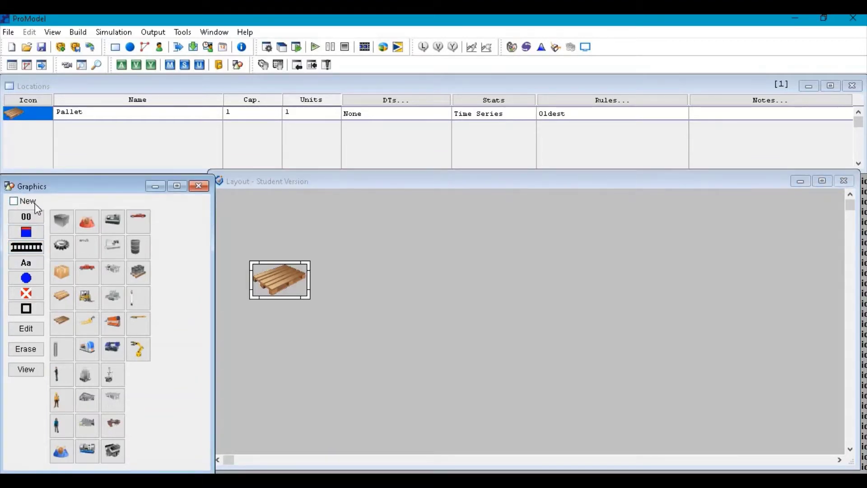
click(26, 263)
click(274, 307)
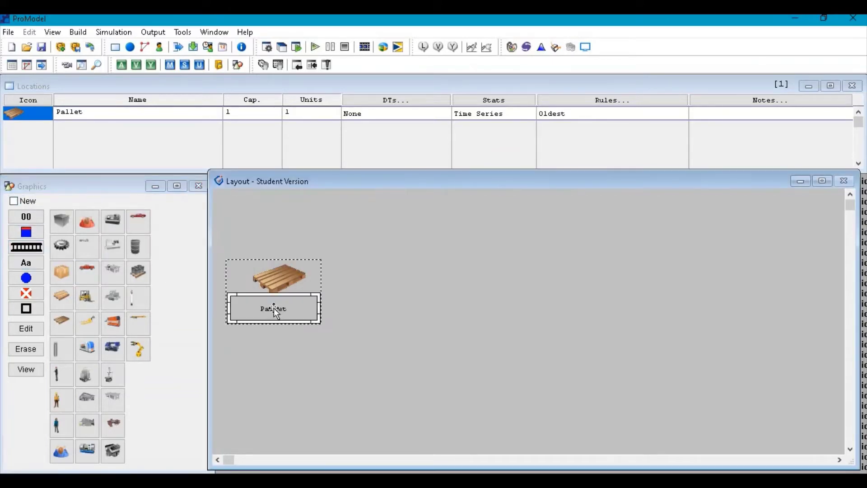
- Rename the pallet location to Incoming_Pallet and center its label beneath the graphic
click(96, 112)
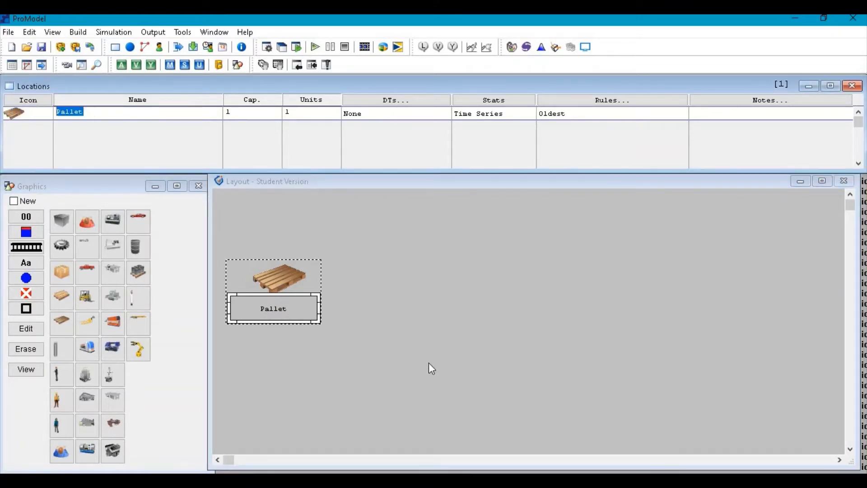
text(O)
key(BackSpace)
text(Incoming)
text(_Apll)
key(BackSpace)
key(BackSpace)
key(BackSpace)
key(BackSpace)
text(p)
key(BackSpace)
text(Pallet)
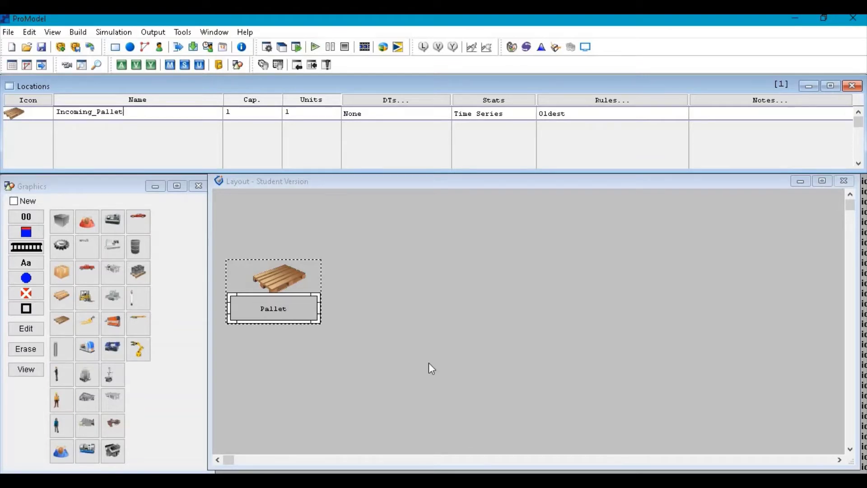
key(Return)
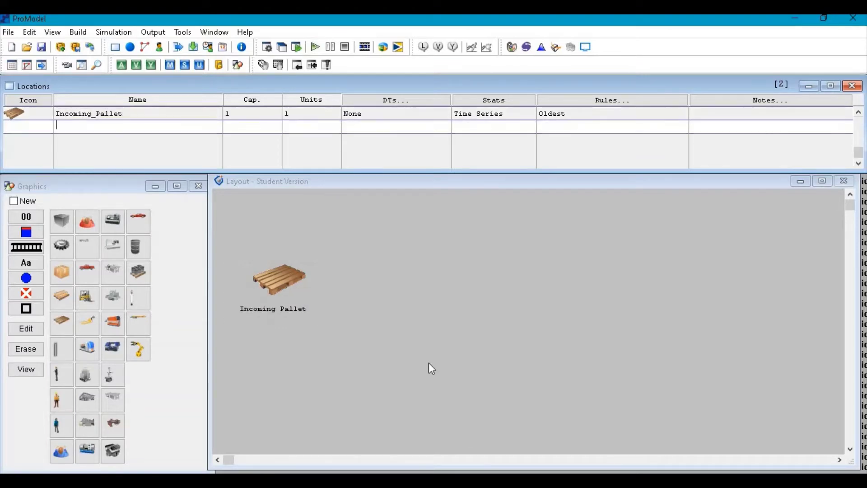
click(301, 311)
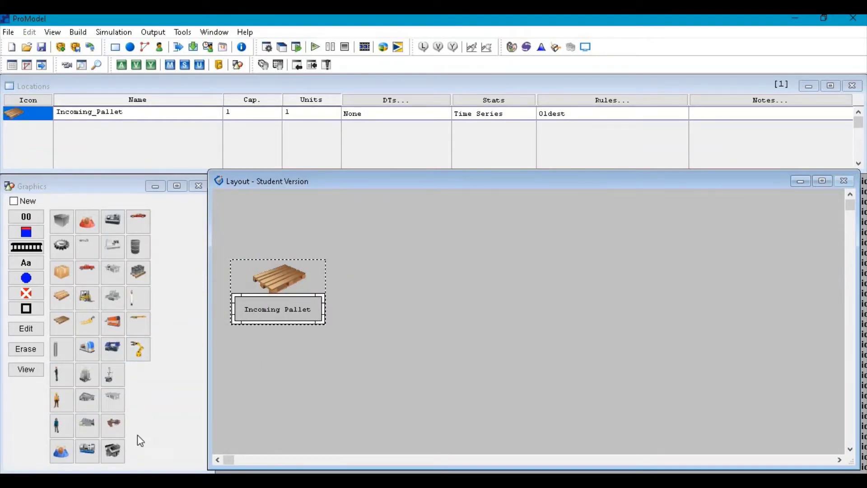
click(115, 450)
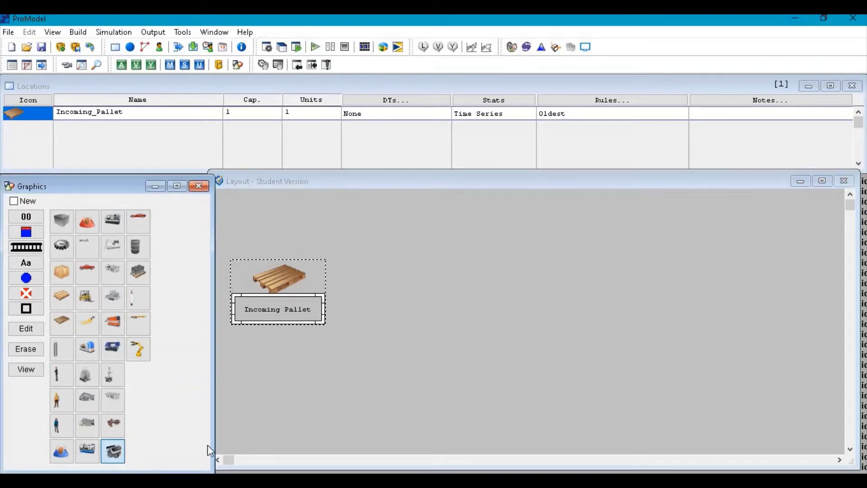
click(367, 374)
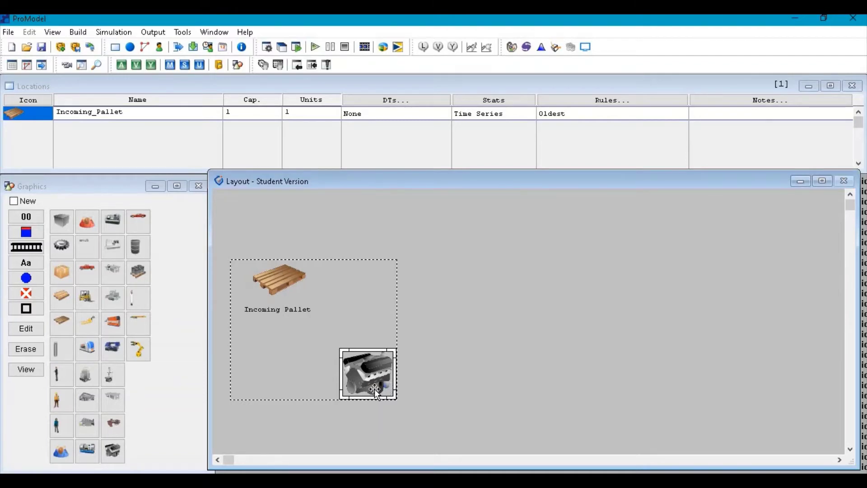
click(14, 201)
click(12, 202)
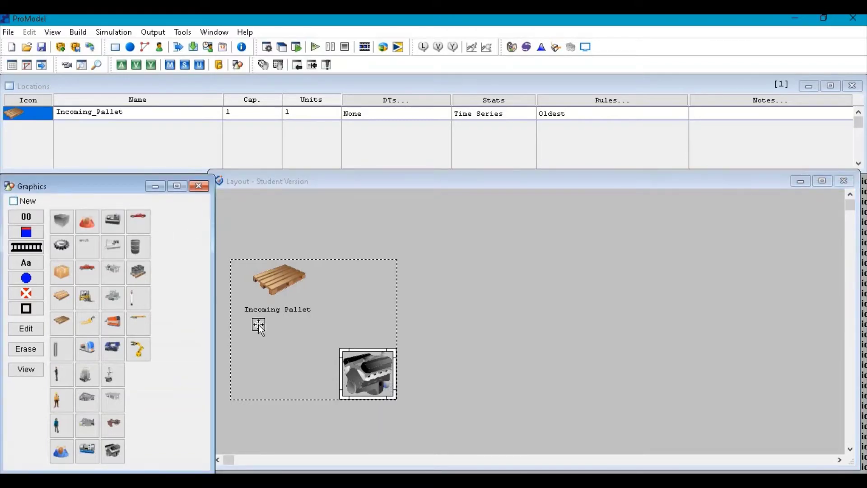
click(378, 385)
key(Delete)
- Add an engine graphic as a new location below and right of the Incoming Pallet, and enlarge it slightly
click(13, 201)
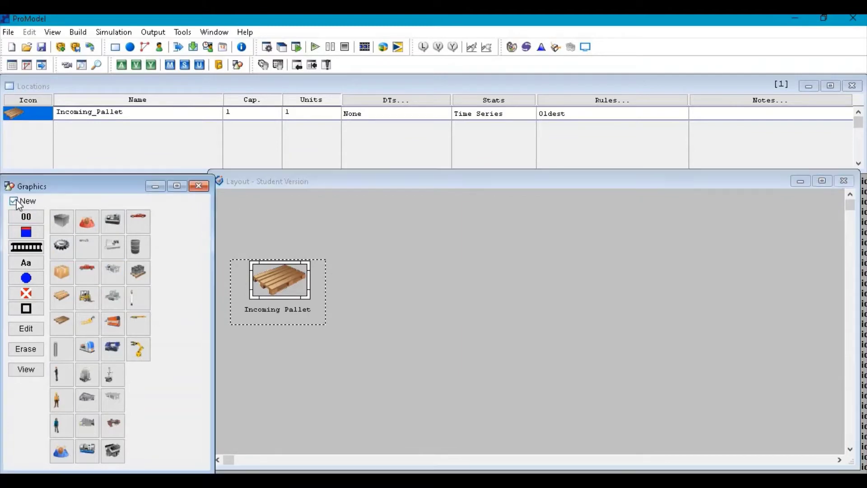
click(113, 451)
click(377, 371)
drag(415, 395, 428, 407)
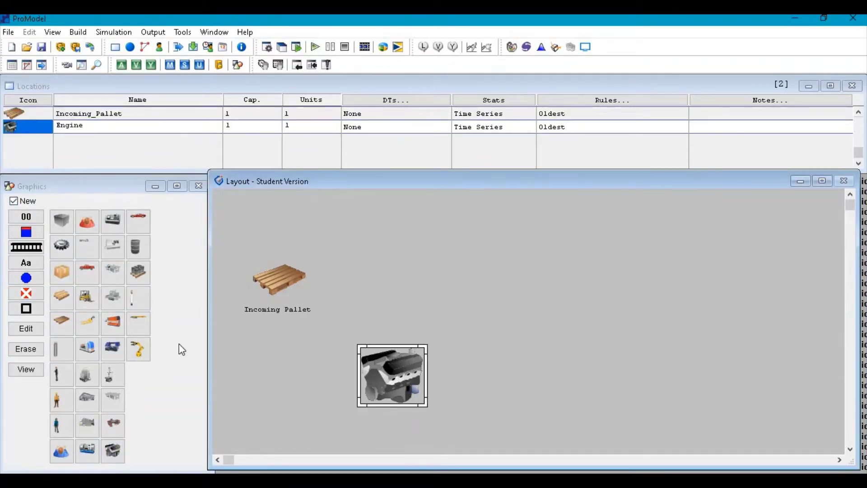
- Add a name label beneath the engine graphic and rename its location to Machining_Centre
click(14, 202)
click(26, 262)
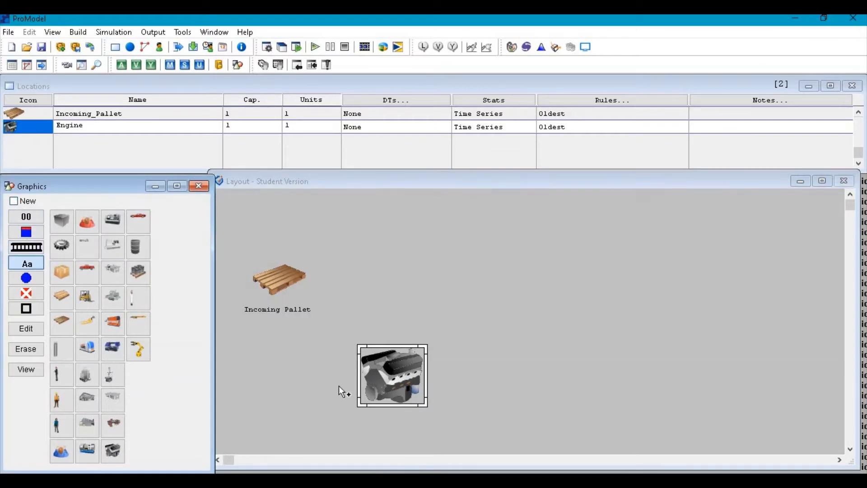
click(396, 414)
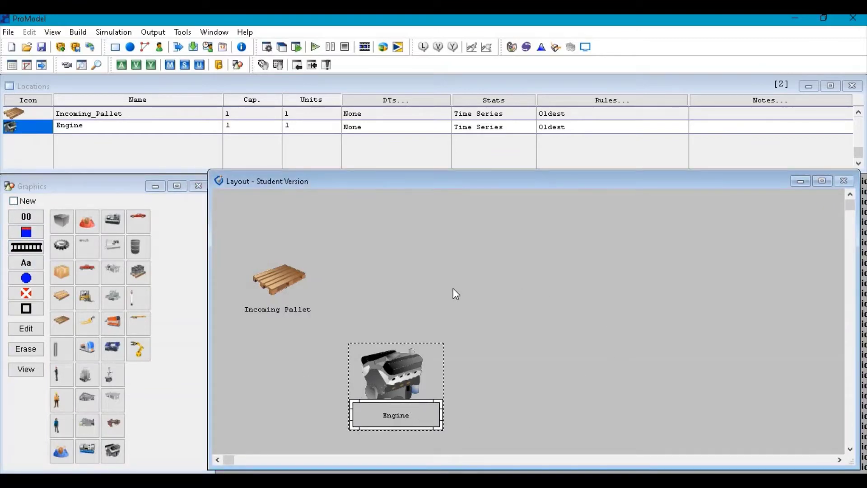
click(95, 125)
text(Machining_Centre)
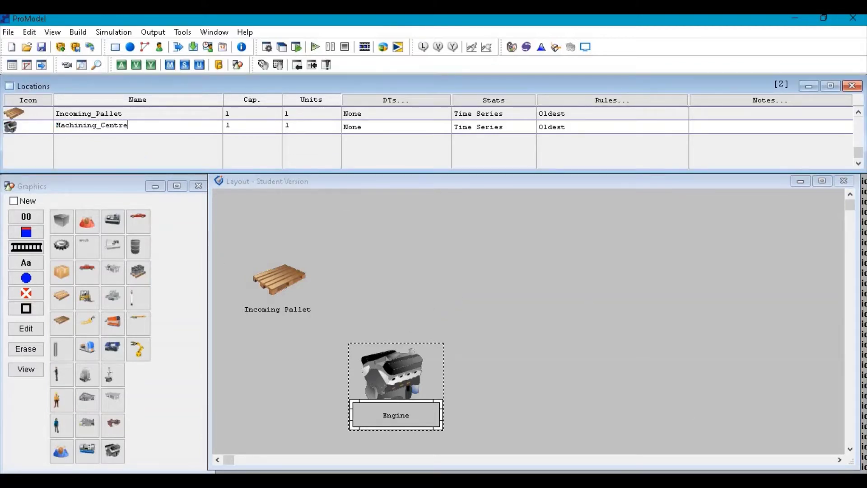
key(Return)
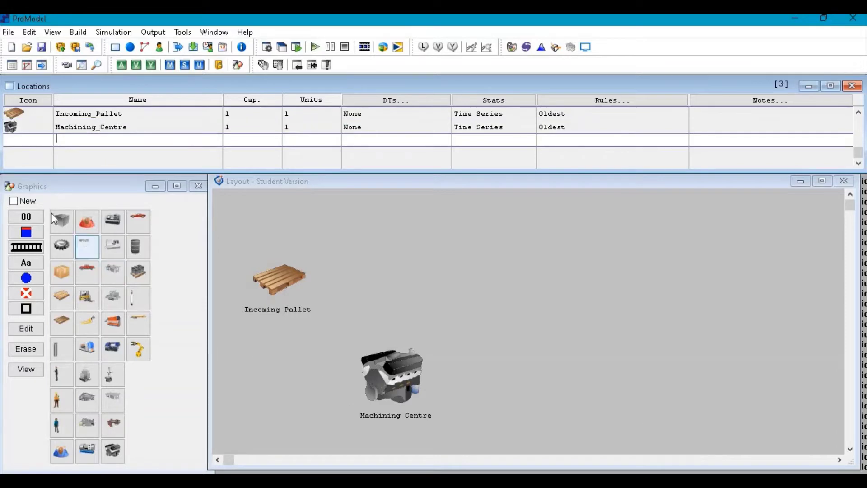
- Add a Turning_Center location to the right of the Machining Centre and place its name label beneath the graphic
click(13, 201)
click(92, 447)
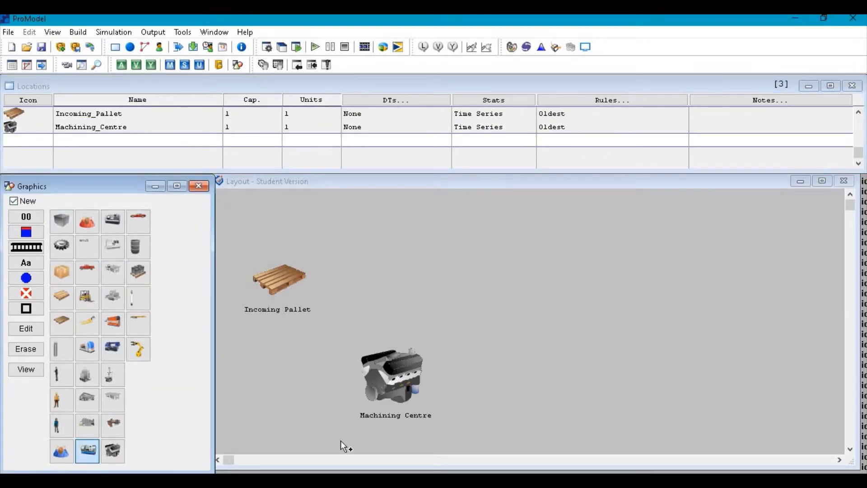
click(548, 365)
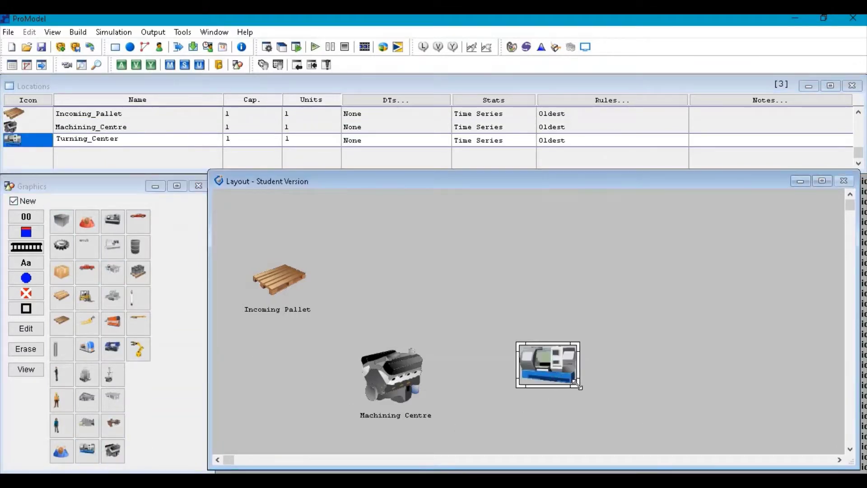
click(25, 205)
click(28, 264)
click(574, 412)
drag(573, 412, 584, 410)
- Draw an L-shaped conveyor as a new location, running up from above the Turning Center and then right
click(13, 201)
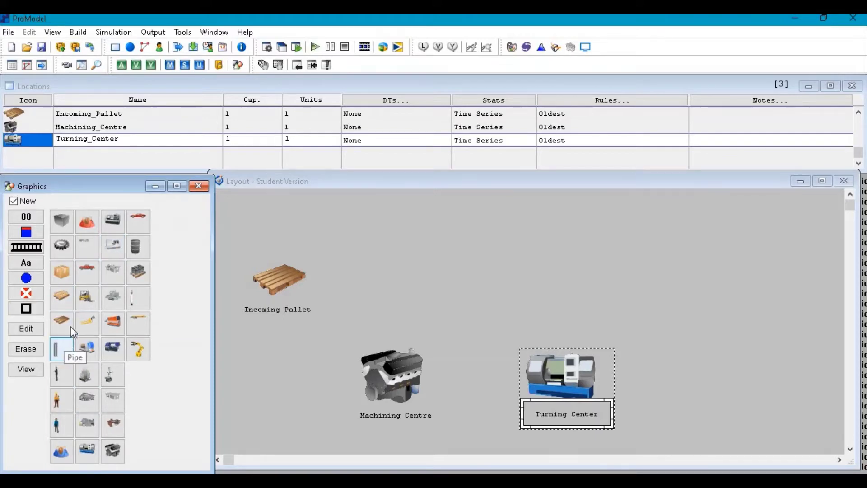
click(26, 247)
click(568, 338)
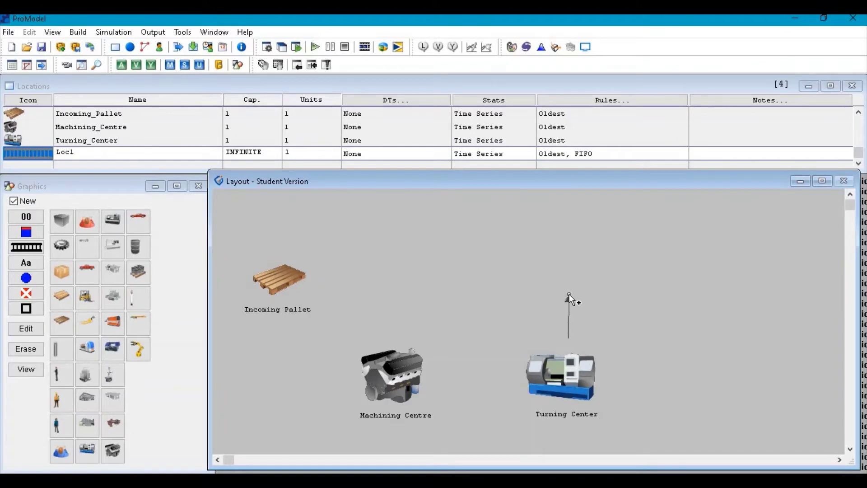
click(567, 294)
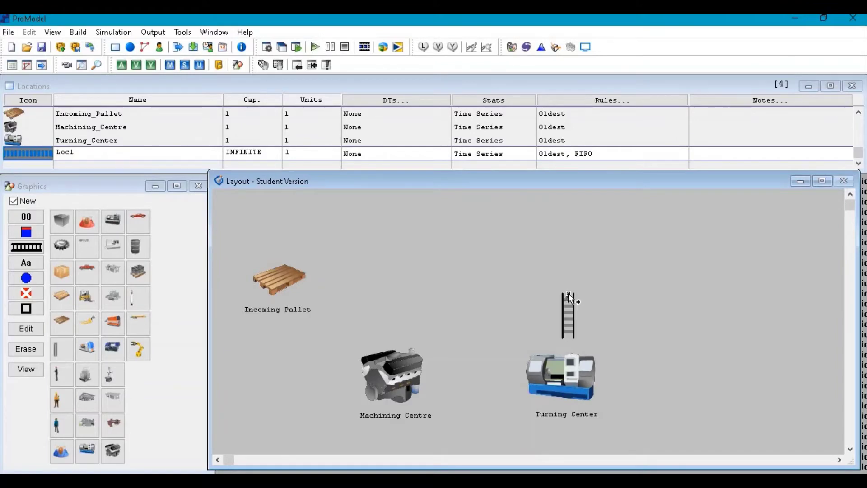
click(630, 294)
right_click(630, 293)
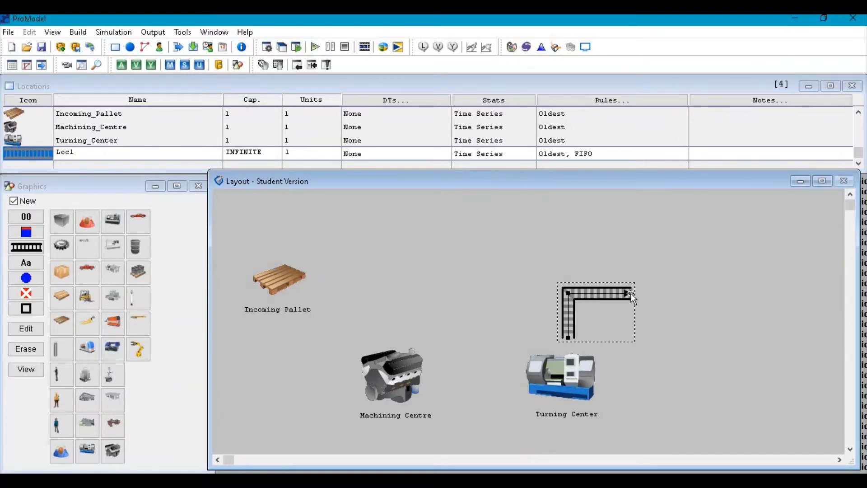
- Make the conveyor slightly narrower in its Conveyor / Queue settings
double_click(570, 299)
drag(580, 313, 581, 258)
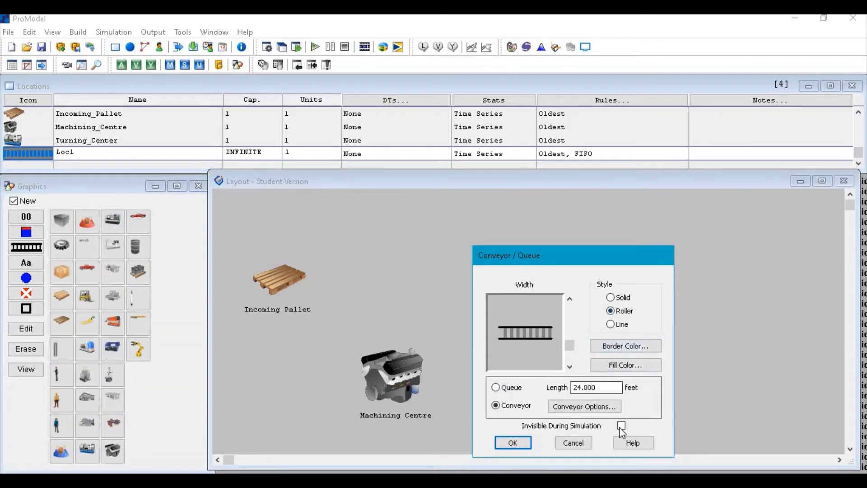
mouse_move(570, 345)
mouse_down()
mouse_move(569, 337)
mouse_move(569, 348)
mouse_up()
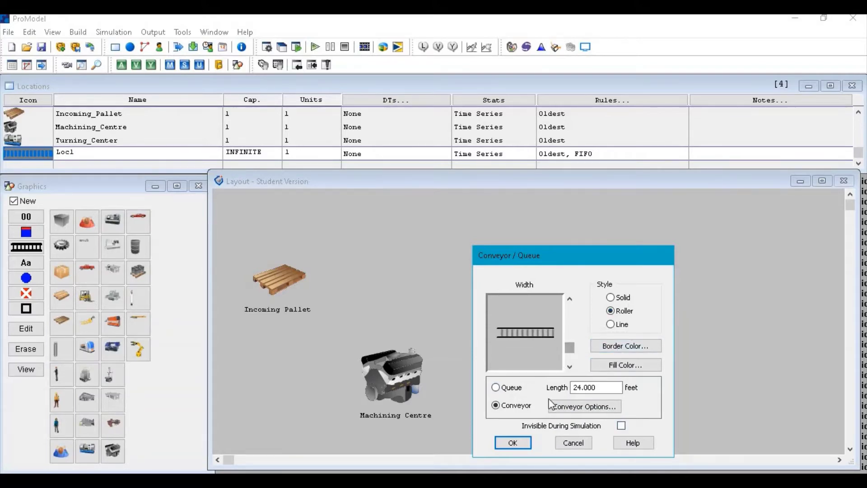
click(513, 443)
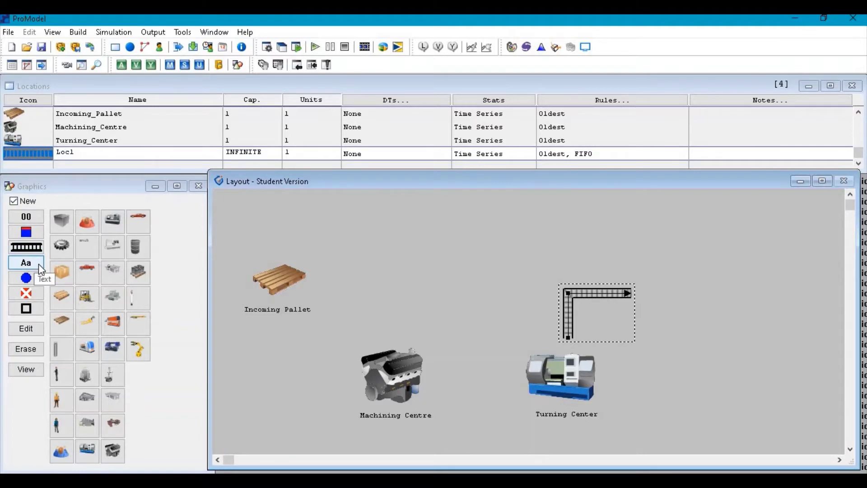
- Place a Pallet_Boxes graphic as a new location just beyond the right end of the conveyor
click(66, 300)
click(686, 277)
mouse_move(685, 280)
mouse_down()
mouse_move(668, 299)
mouse_move(727, 315)
mouse_move(706, 321)
mouse_move(688, 288)
mouse_up()
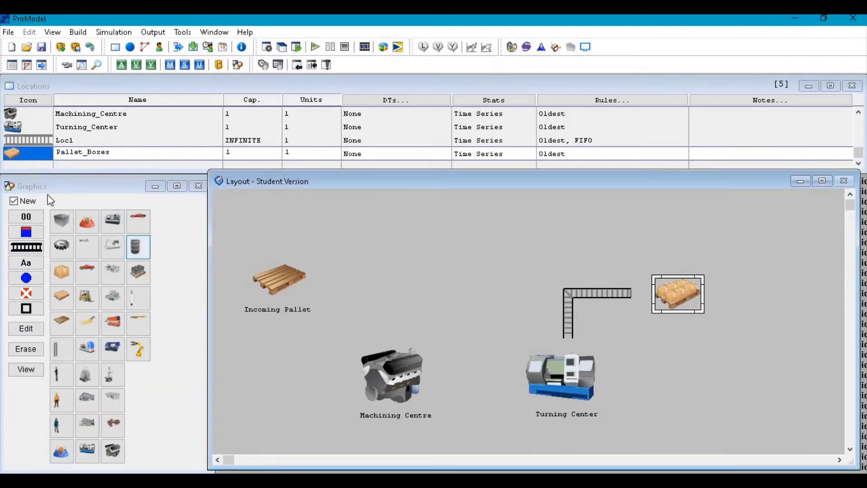
- Add a name label beneath the Pallet_Boxes graphic and rename the location Outgoing_Pallet
click(19, 201)
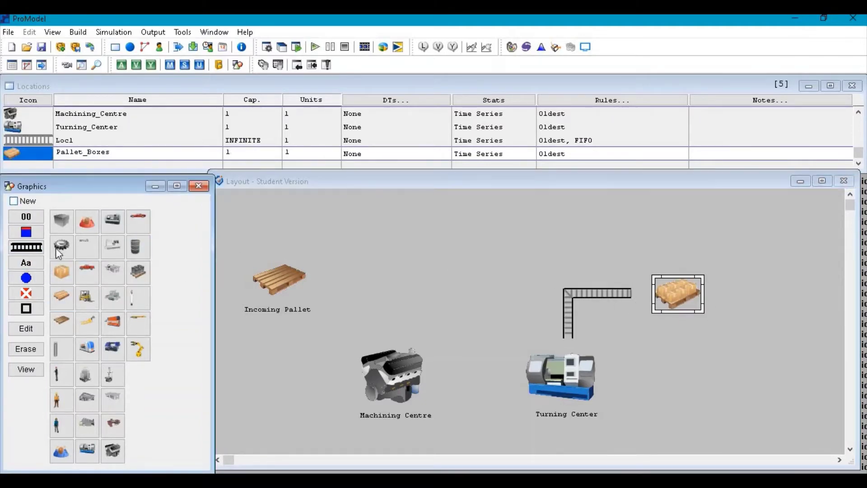
click(26, 263)
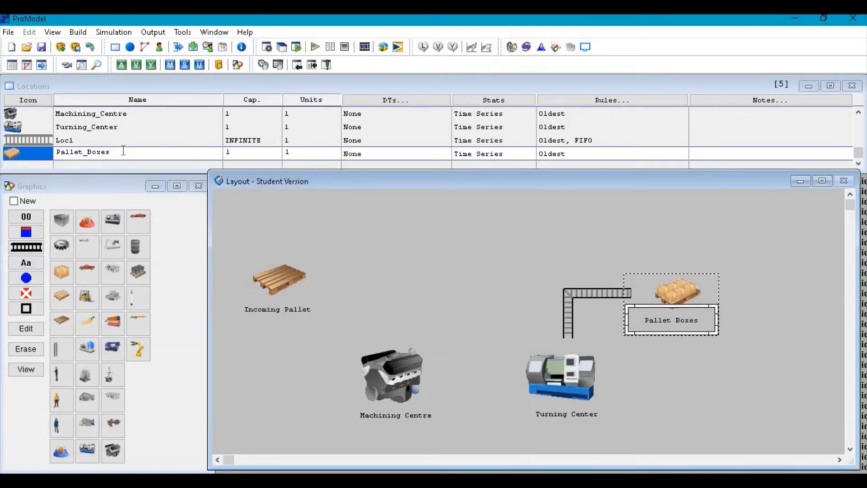
click(122, 151)
text(Outgoing_Pallet)
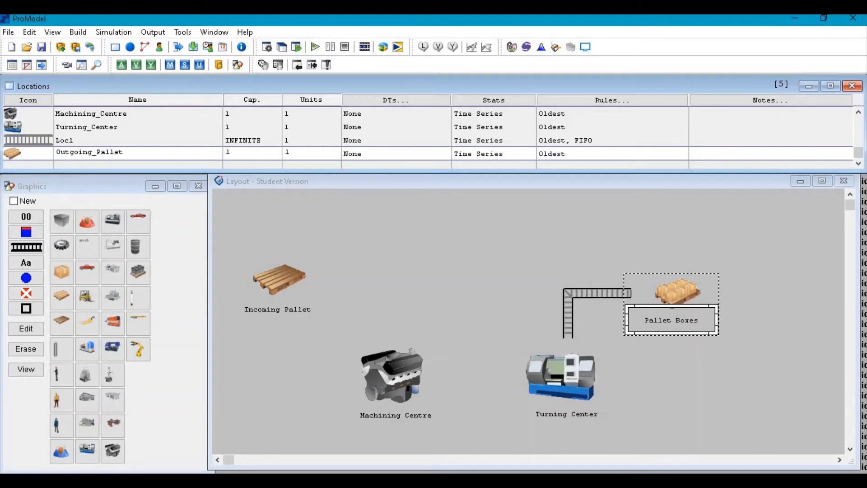
key(Return)
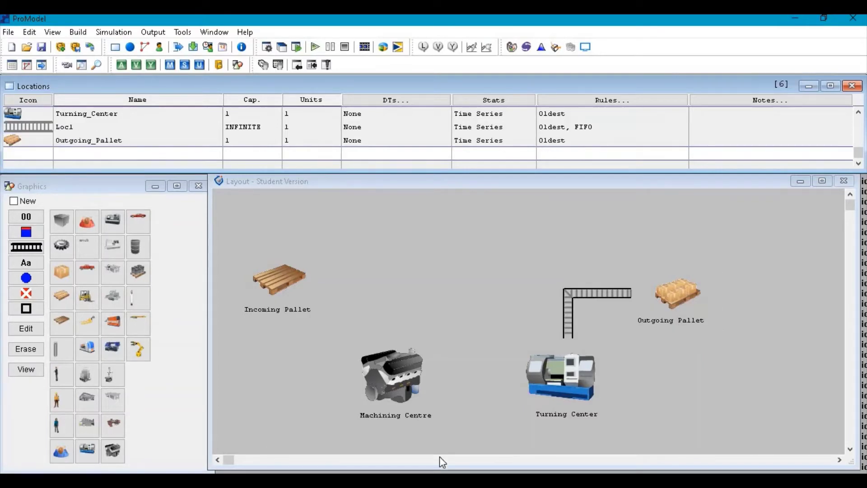
- Shift the Outgoing Pallet label slightly to the right so it sits centred beneath its graphic
double_click(700, 324)
click(814, 333)
drag(688, 324, 697, 324)
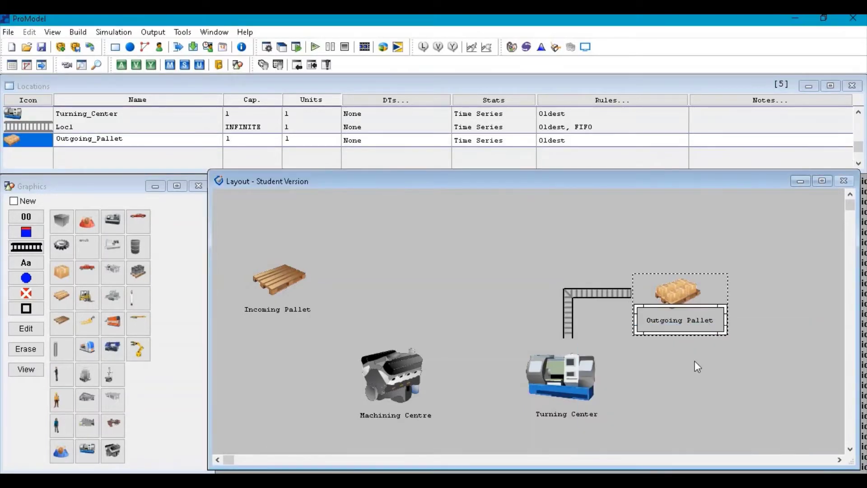
- Create one new location from three Table graphics side by side above the Machining Centre, with a name label beneath them
click(30, 199)
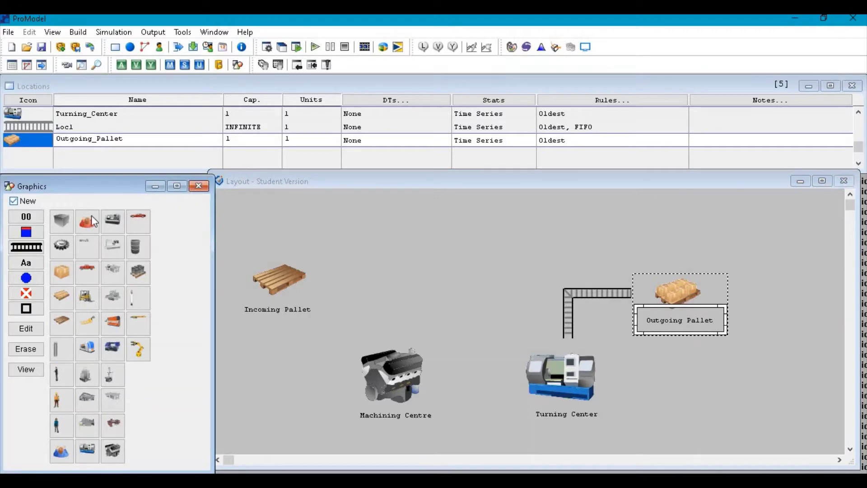
click(124, 407)
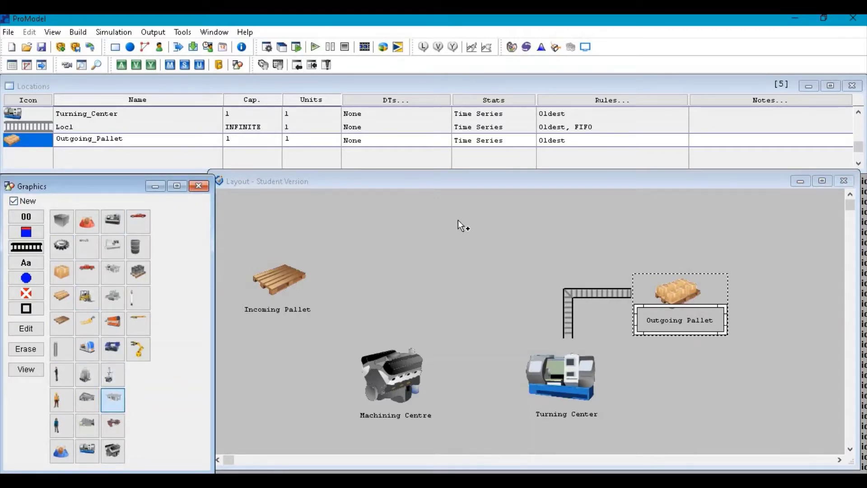
click(448, 228)
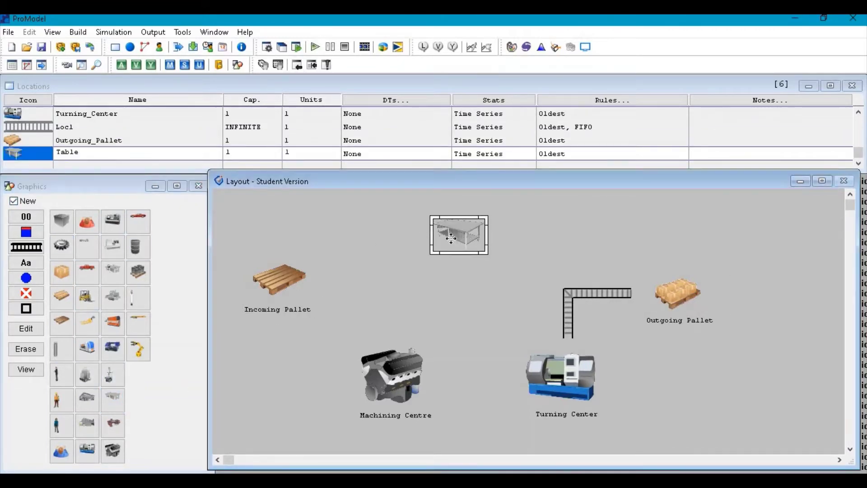
click(23, 201)
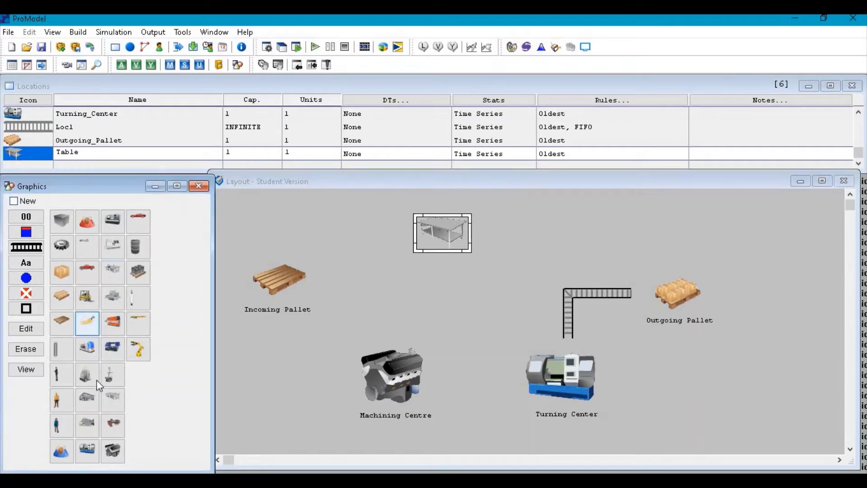
click(119, 405)
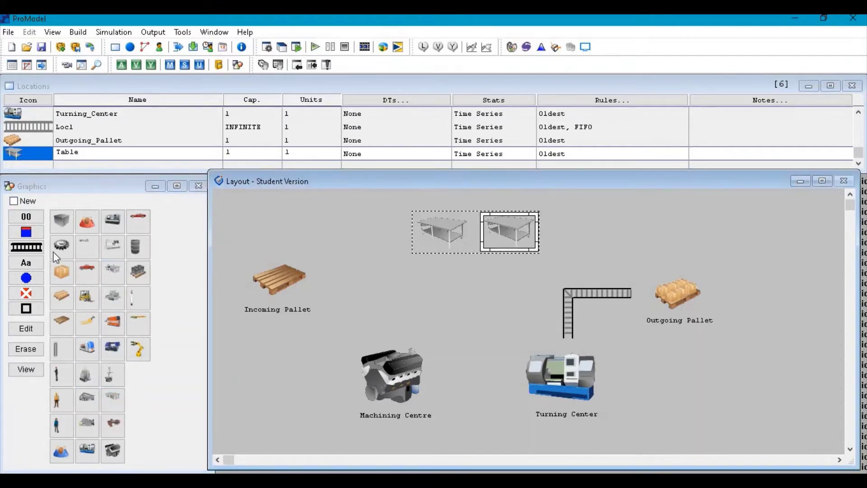
click(115, 400)
click(573, 234)
click(26, 263)
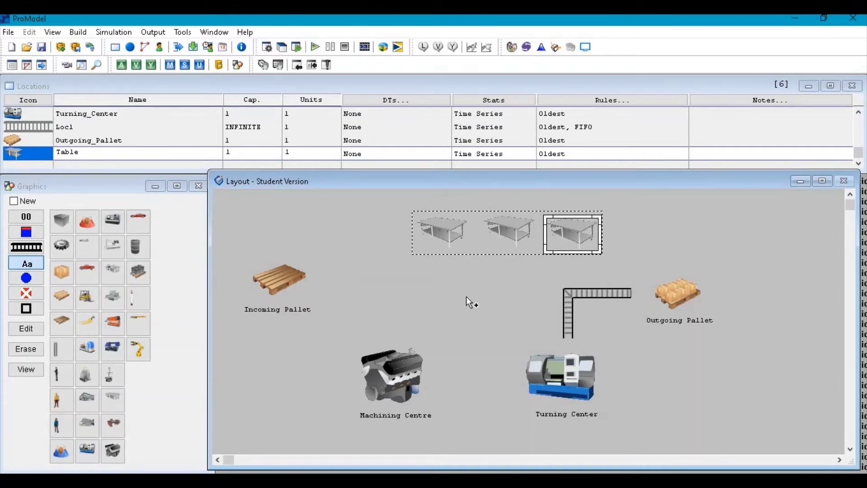
click(460, 267)
- Rename the table location Product_Rack and the conveyor location Ougoing_Conveyer
text(Product_Rack)
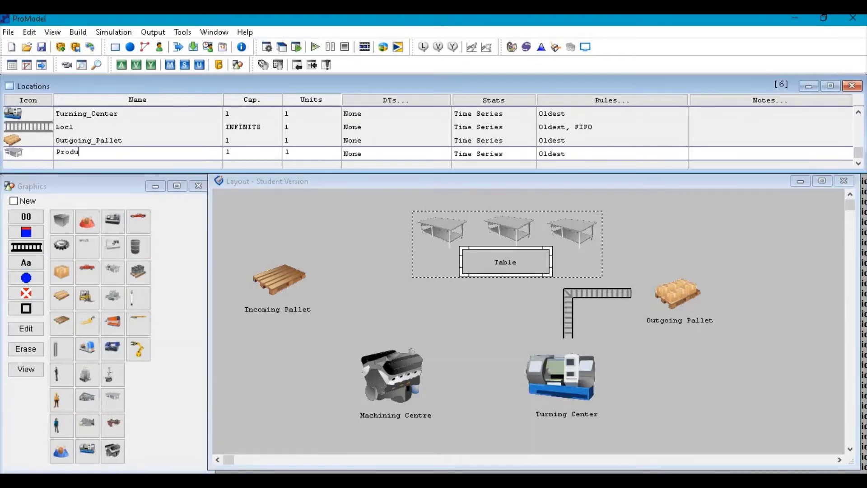
click(63, 131)
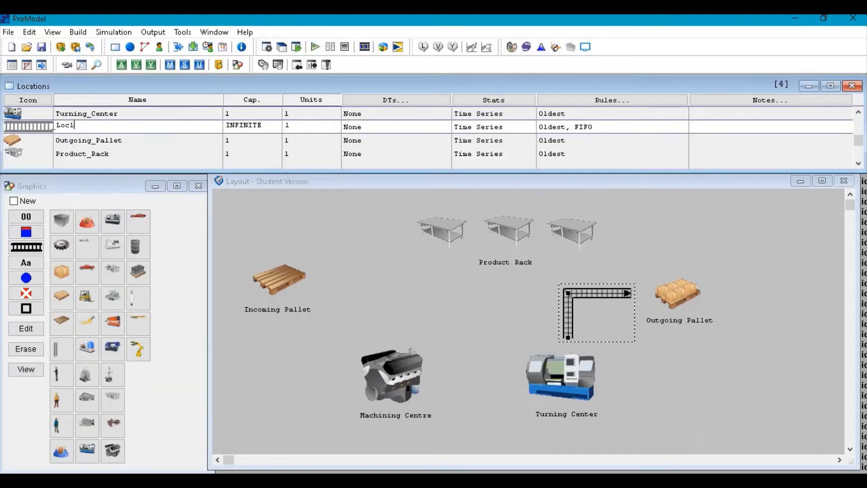
text(Ougoing_Conveyer)
- Set the capacity of both the Incoming_Pallet and Outgoing_Pallet locations to INFINITE
scroll(262, 127, up, 3)
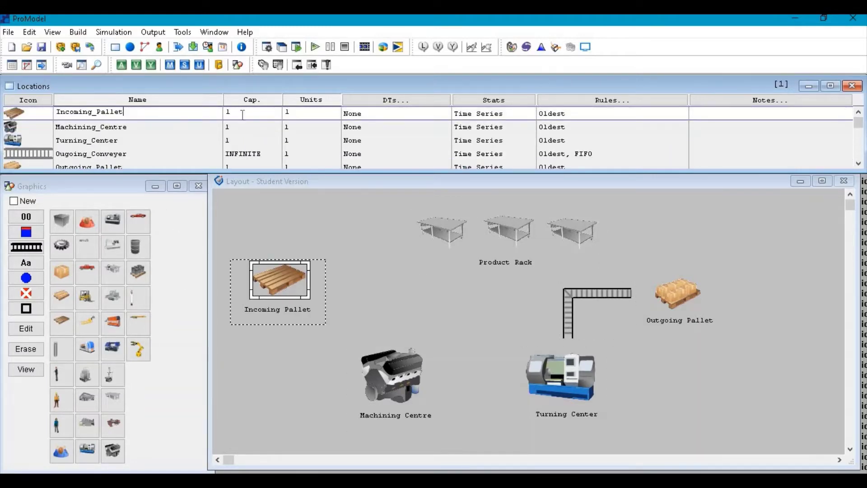
click(242, 116)
key(BackSpace)
text(INFINITE)
key(Down)
key(Down)
key(Down)
key(Down)
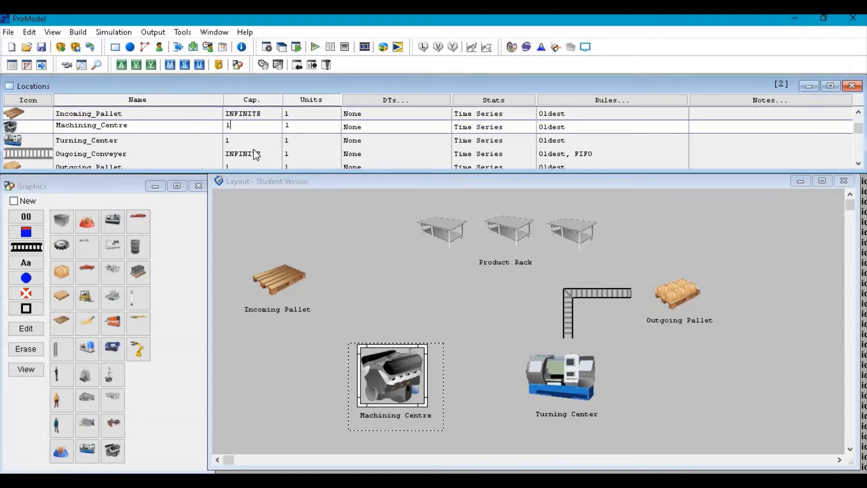
key(BackSpace)
text(IN)
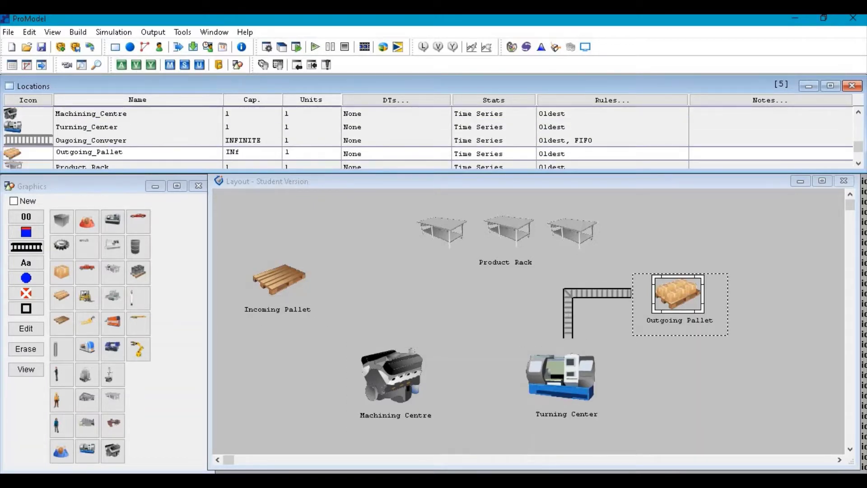
text(FINITE)
key(Down)
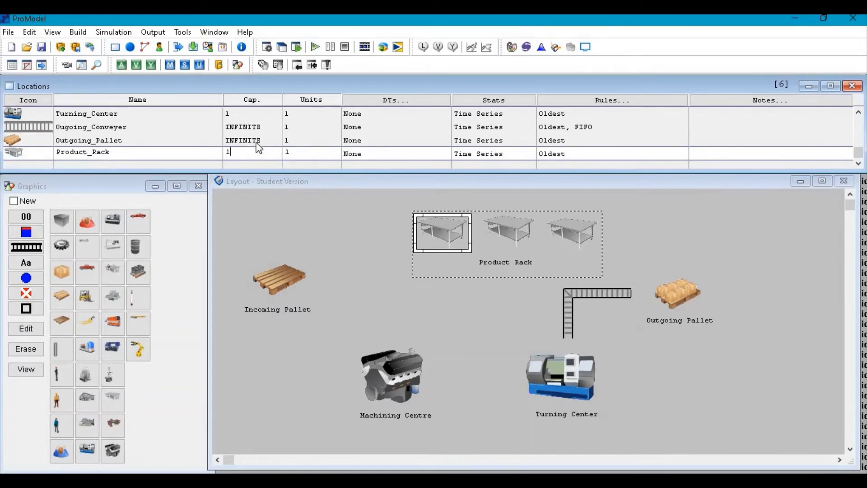
click(677, 250)
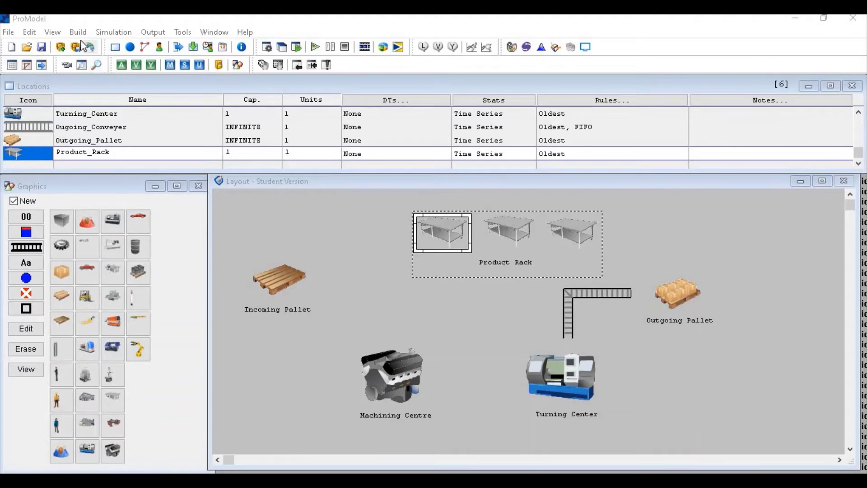
- Create a new entity from the grey cube graphic and slightly adjust the graphic's size
click(77, 31)
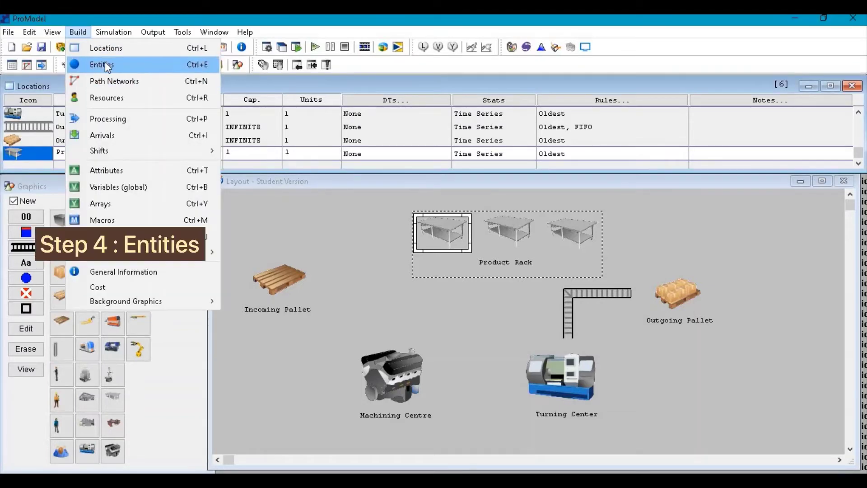
click(109, 67)
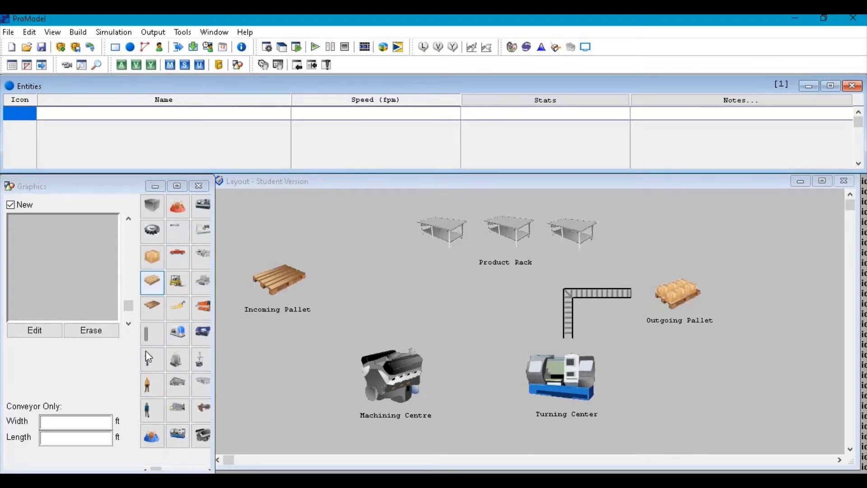
click(154, 208)
drag(131, 312, 131, 308)
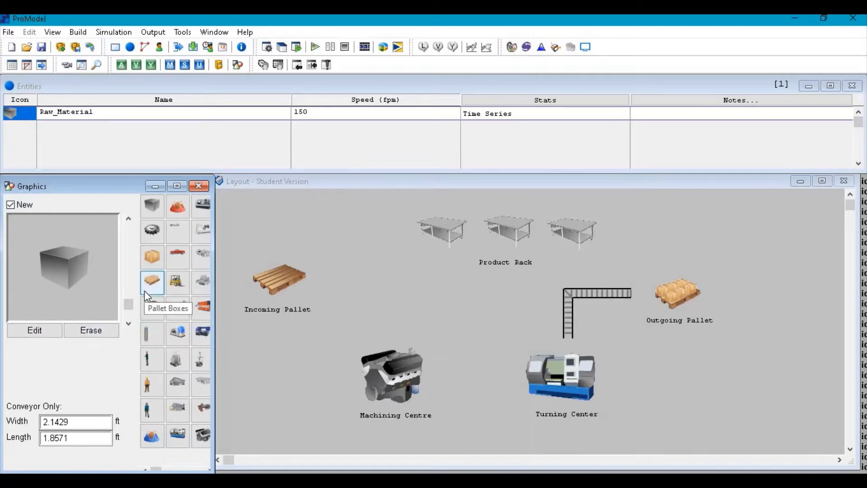
- Rename the grey cube entity Product
drag(94, 112, 39, 111)
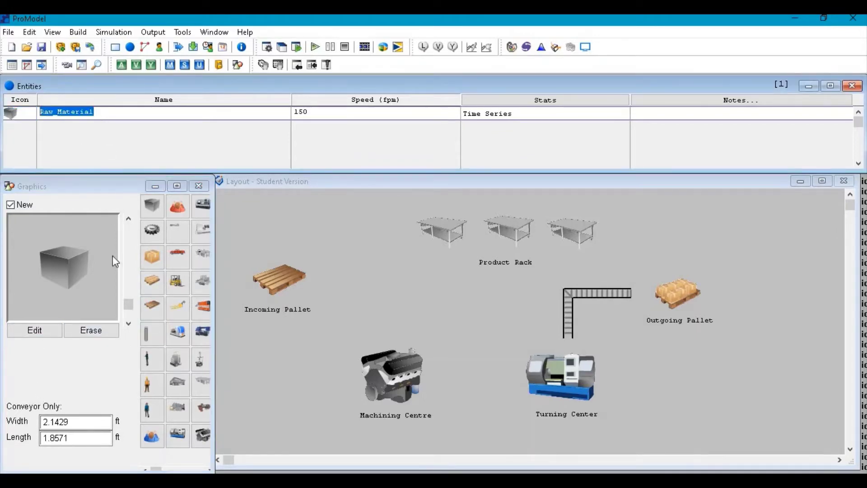
text(Produc)
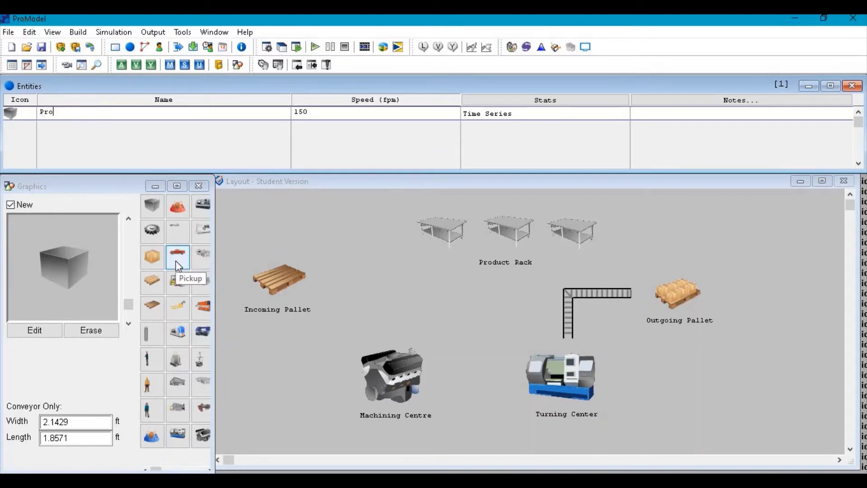
text(t)
key(Return)
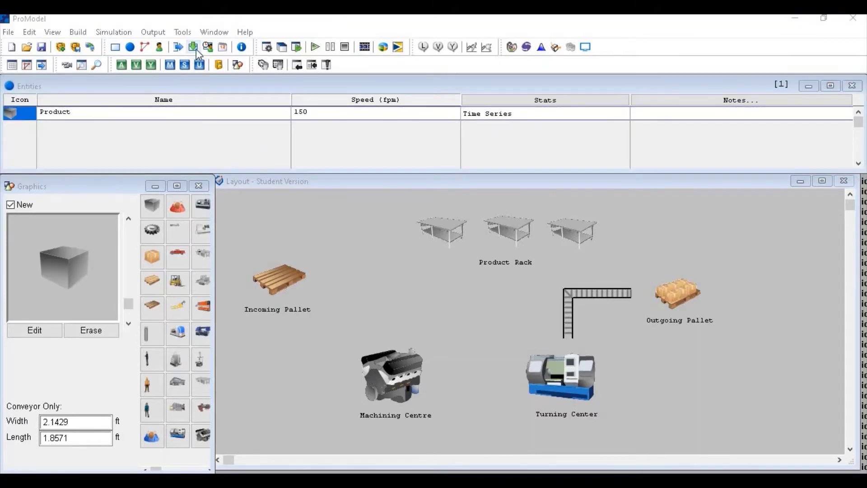
- Create an arrival record for the Product entity at the Incoming_Pallet location
click(194, 47)
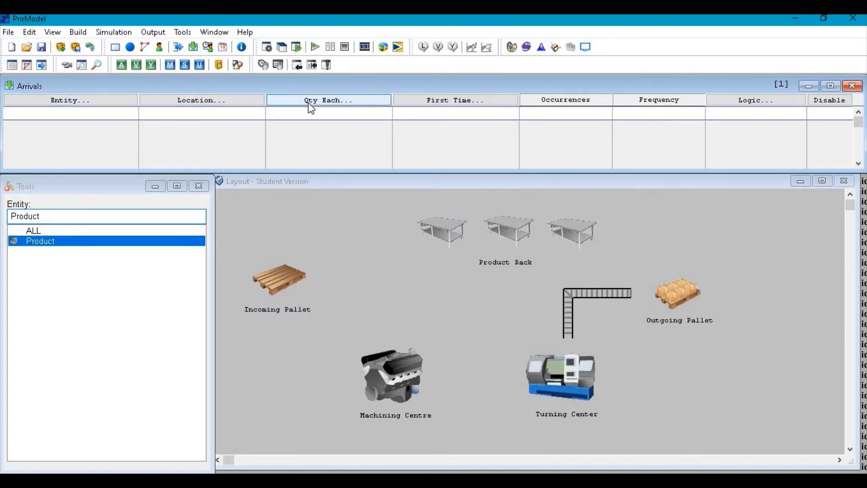
click(18, 245)
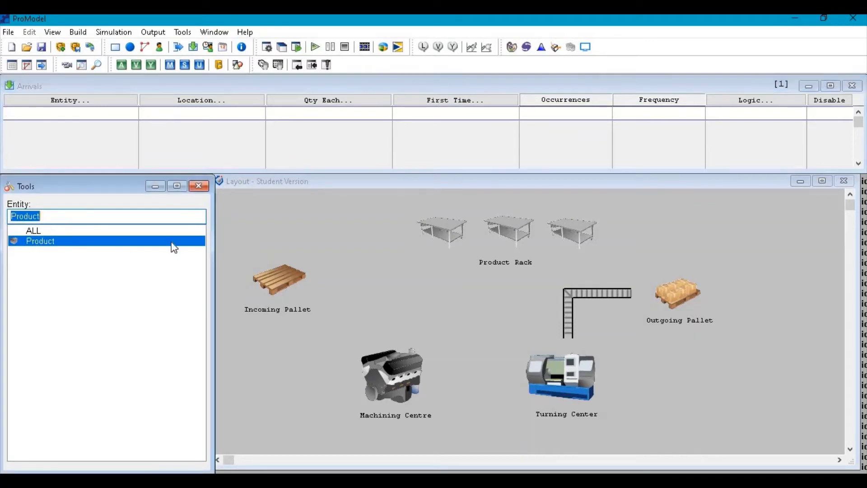
click(280, 277)
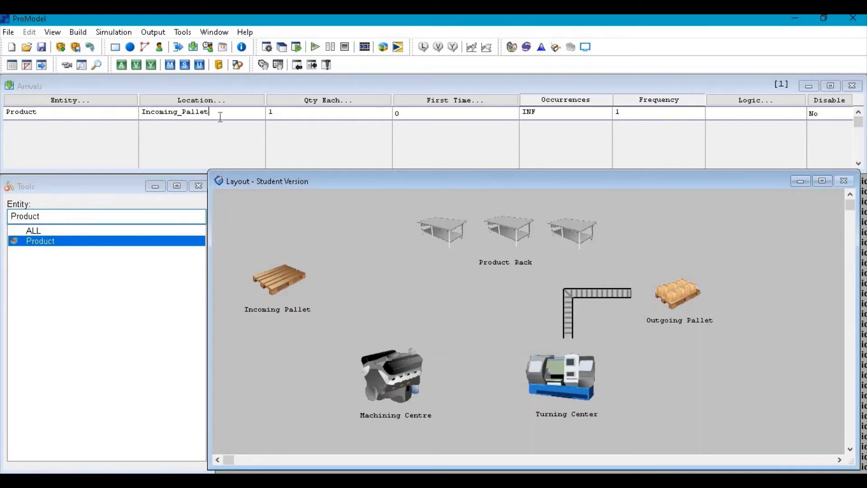
- Set the Product arrival to a quantity of 5 each with a frequency of 2 HR
click(355, 116)
text(5)
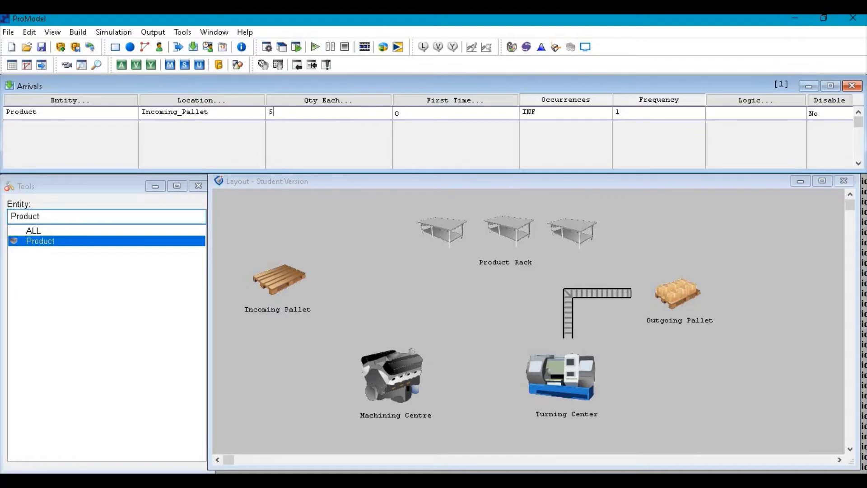
click(645, 115)
text(3 hrs)
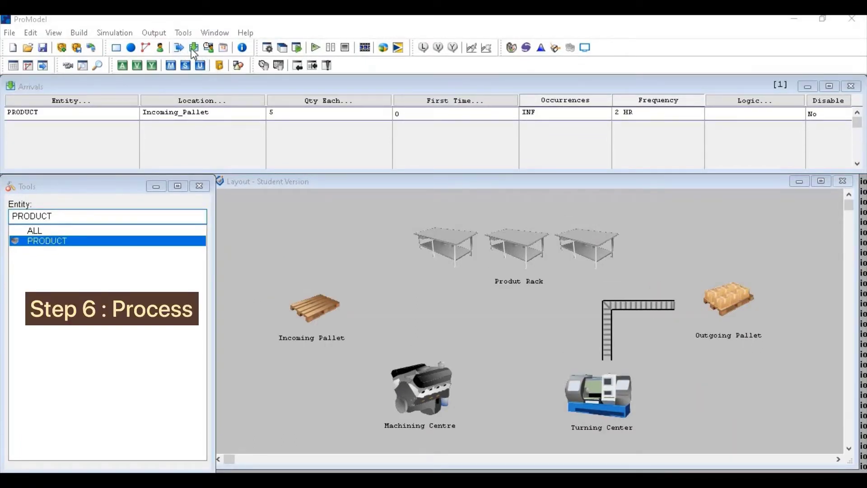
- Define a new process for PRODUCT at Incoming_Pallet and route it to Machining_Centre
click(183, 46)
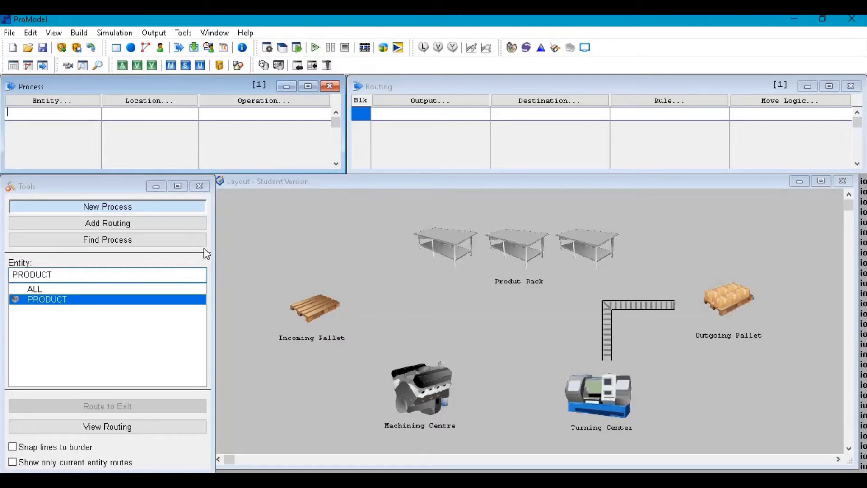
click(166, 210)
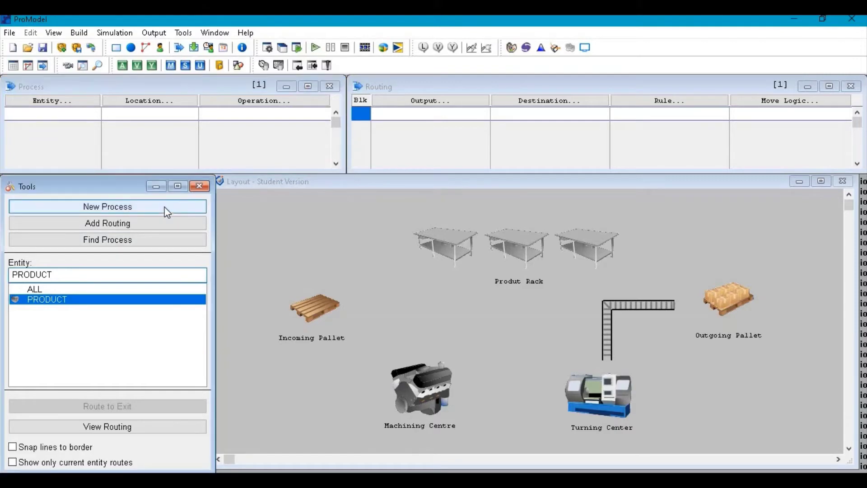
click(105, 210)
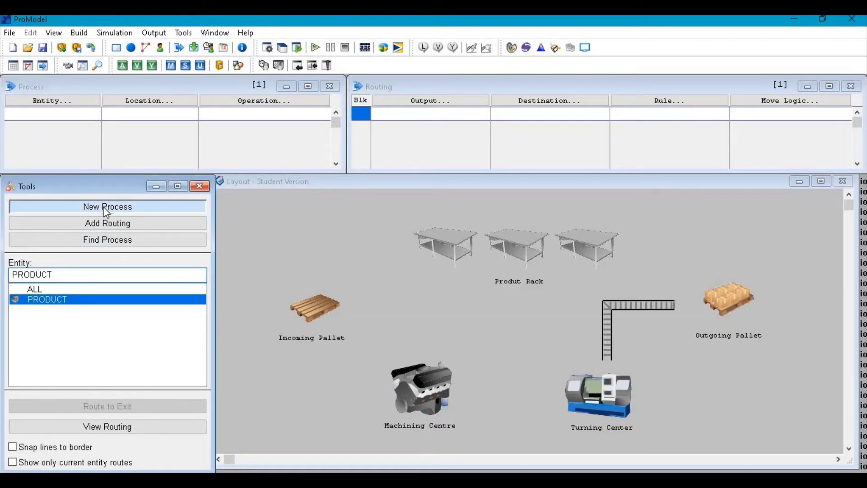
click(113, 304)
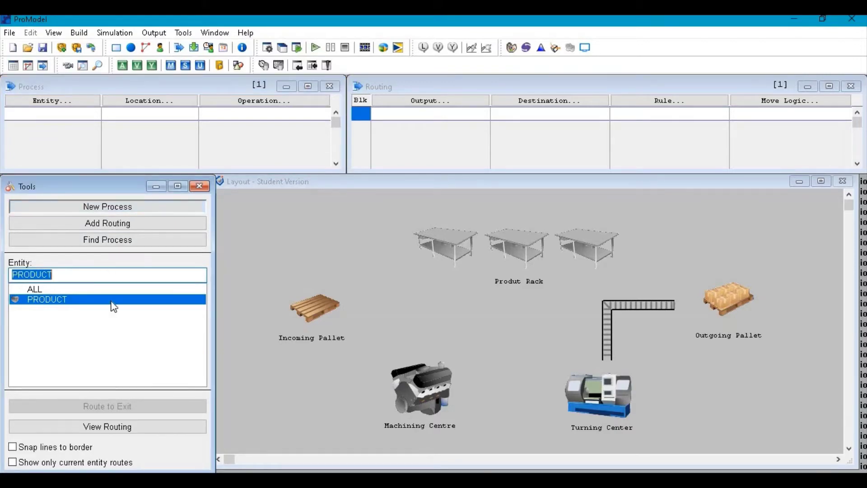
click(315, 306)
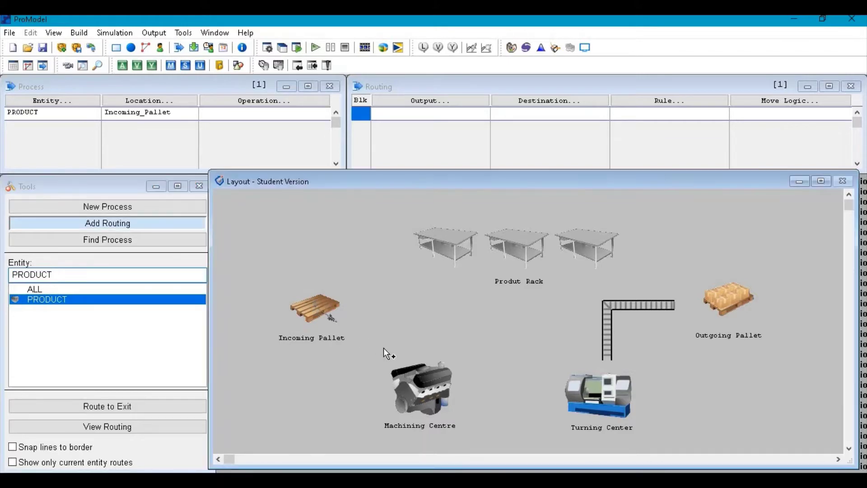
click(418, 388)
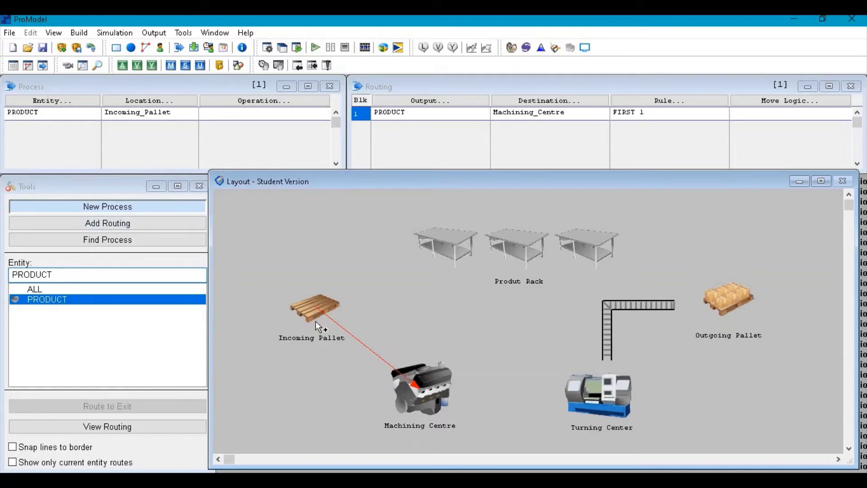
- Add a PRODUCT process at Machining_Centre routed to Turning_Center and another at Turning_Center routed to Ougoing_Conveyer
click(430, 388)
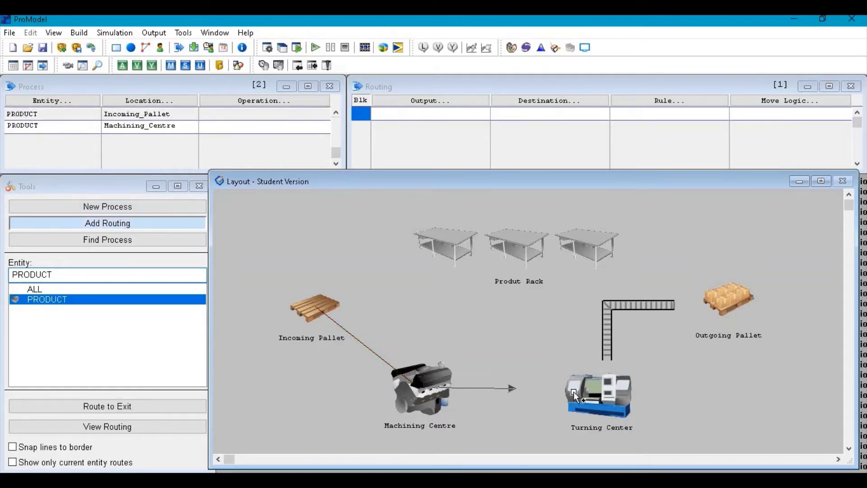
click(595, 395)
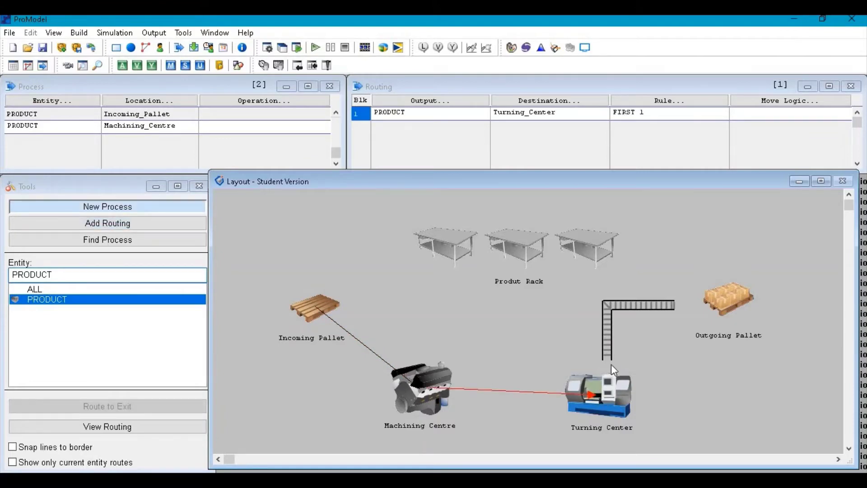
click(611, 382)
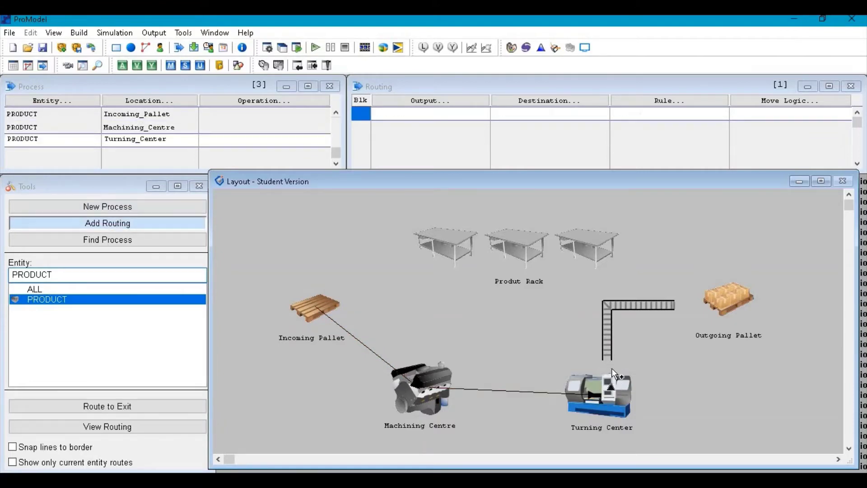
click(608, 309)
- Add a PRODUCT process at Ougoing_Conveyer routed to Outgoing_Pallet and another at Outgoing_Pallet routed to Produt_Rack
click(646, 305)
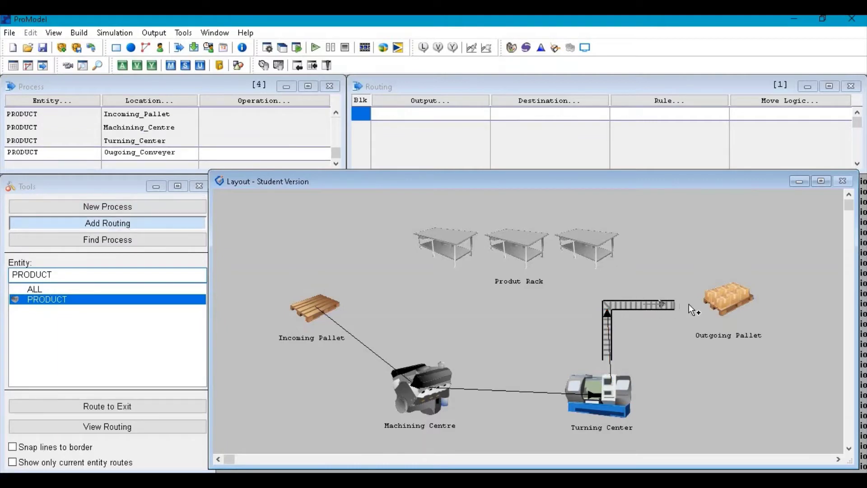
click(720, 305)
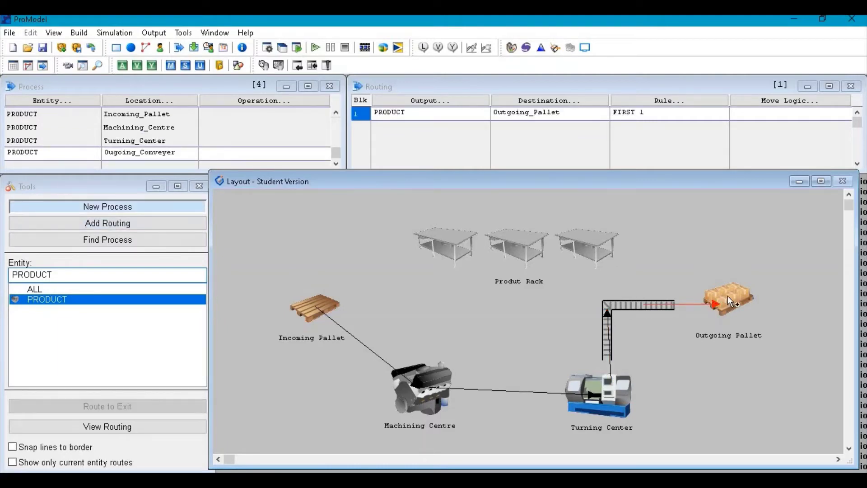
click(733, 295)
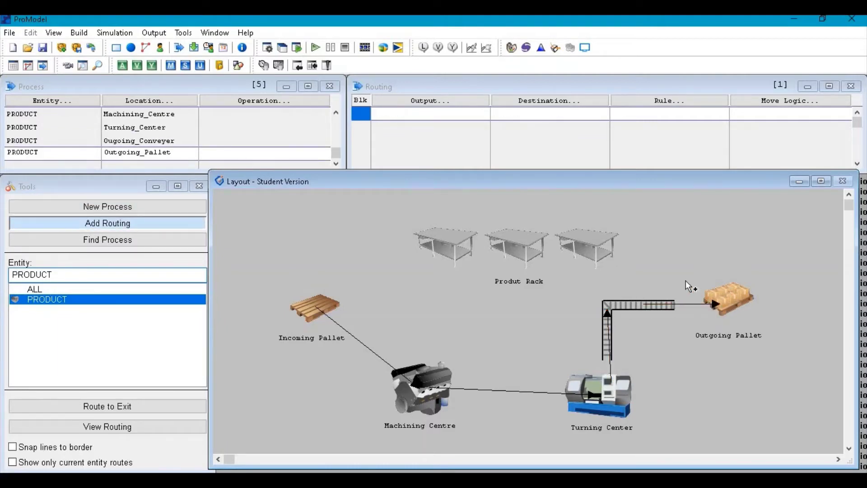
click(555, 251)
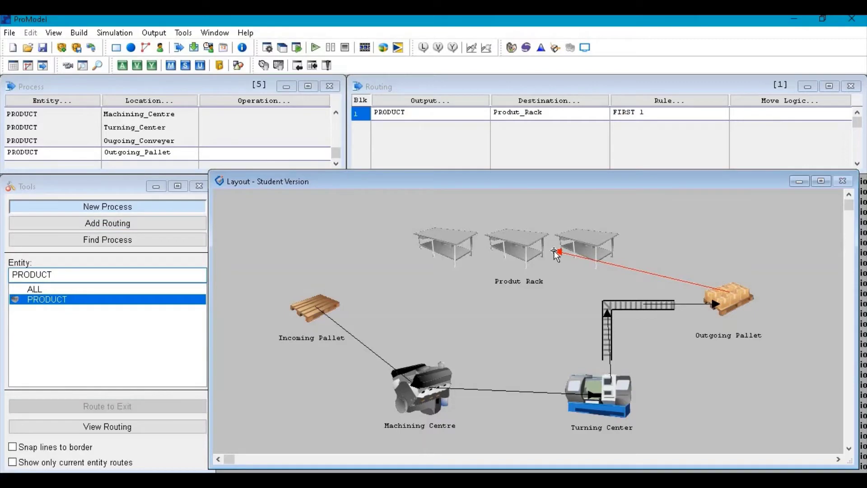
- Add a final PRODUCT process at Produt_Rack and route it to EXIT
click(437, 246)
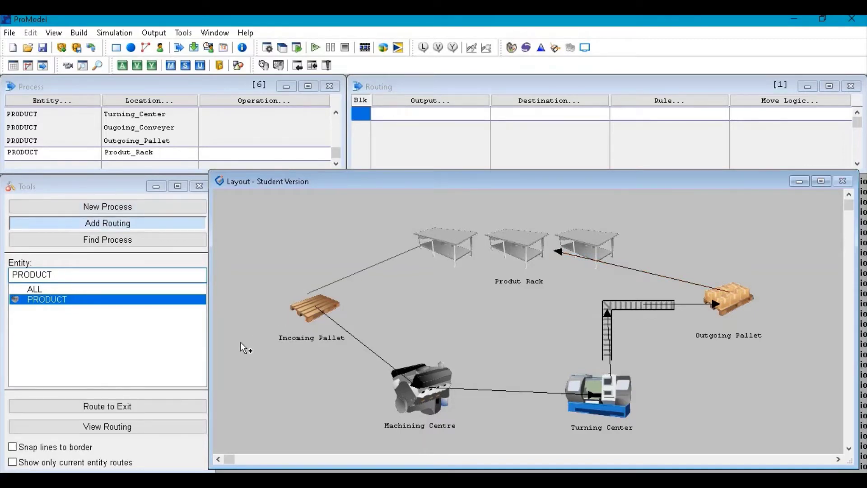
click(148, 405)
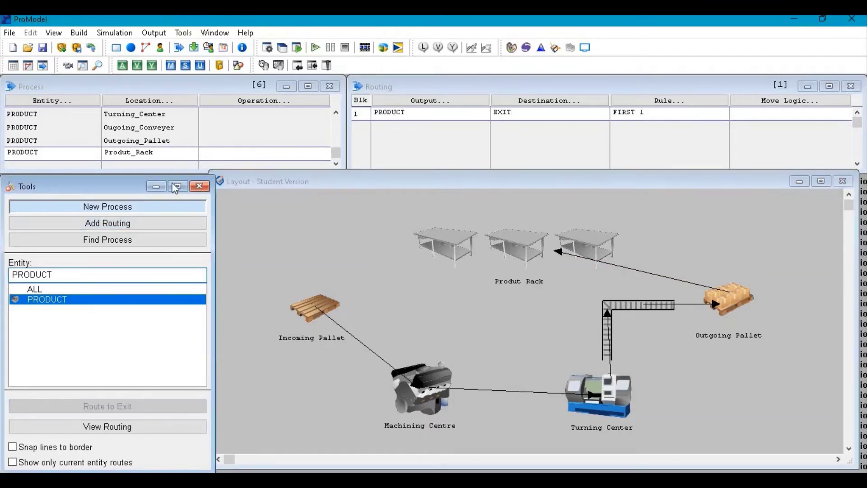
- Review the routing destinations of the Turning_Center, Ougoing_Conveyer, Outgoing_Pallet and Produt_Rack processes
click(133, 114)
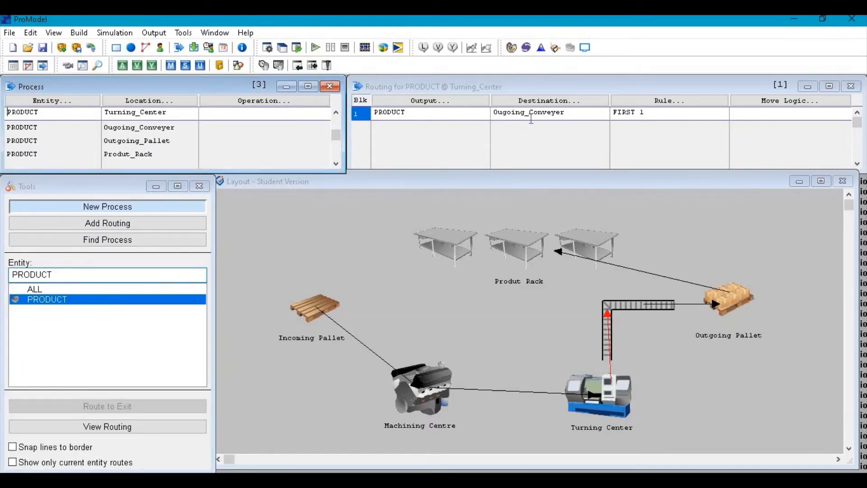
click(165, 128)
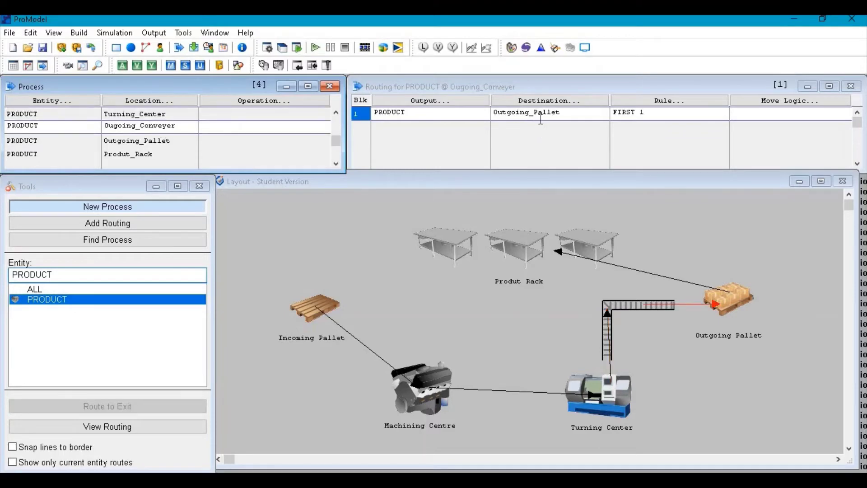
click(150, 144)
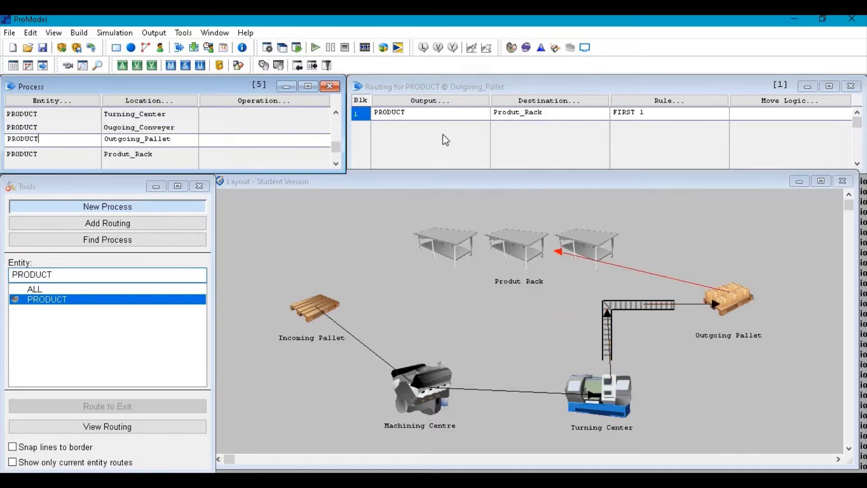
click(163, 154)
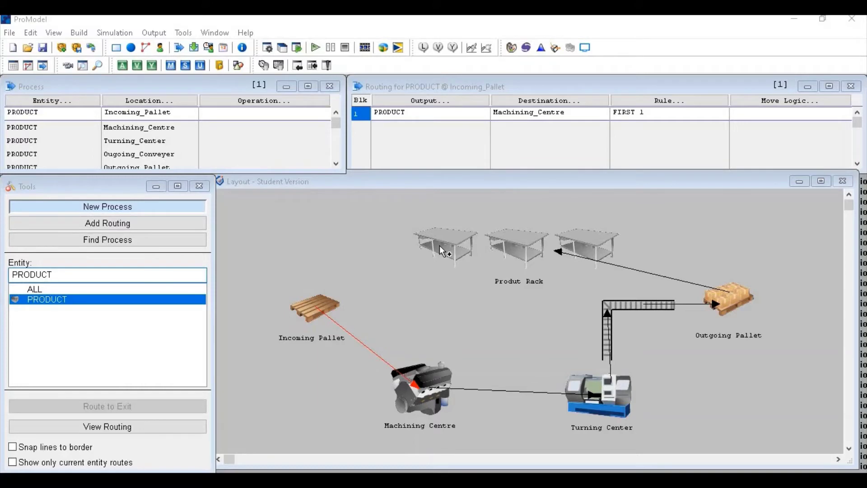
- Set the Machining_Centre process operation to WAIT 12.8 MIN and compile its logic
click(241, 128)
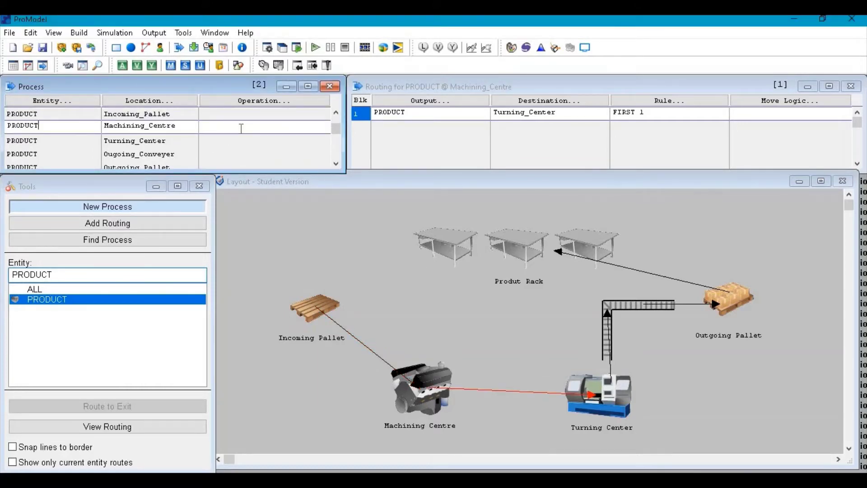
text(W)
key(BackSpace)
click(251, 129)
text(W)
key(BackSpace)
text(wa)
key(BackSpace)
key(BackSpace)
text(WAIT)
text(.8 MIN)
click(268, 128)
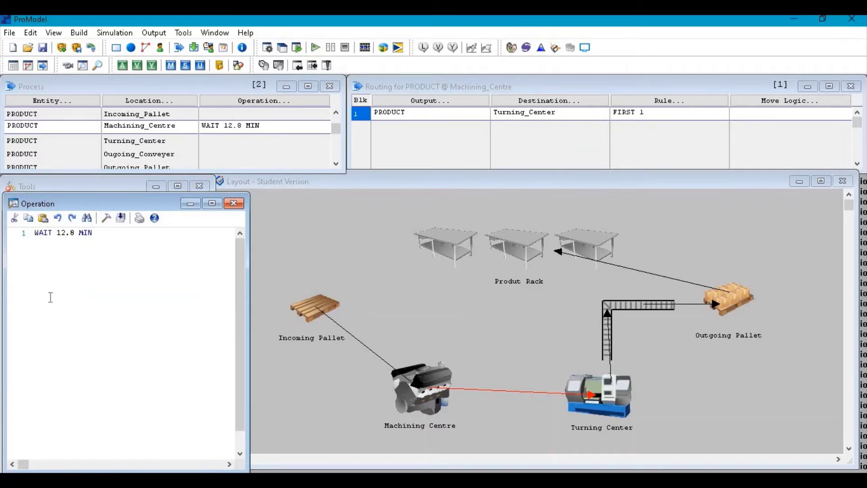
click(121, 218)
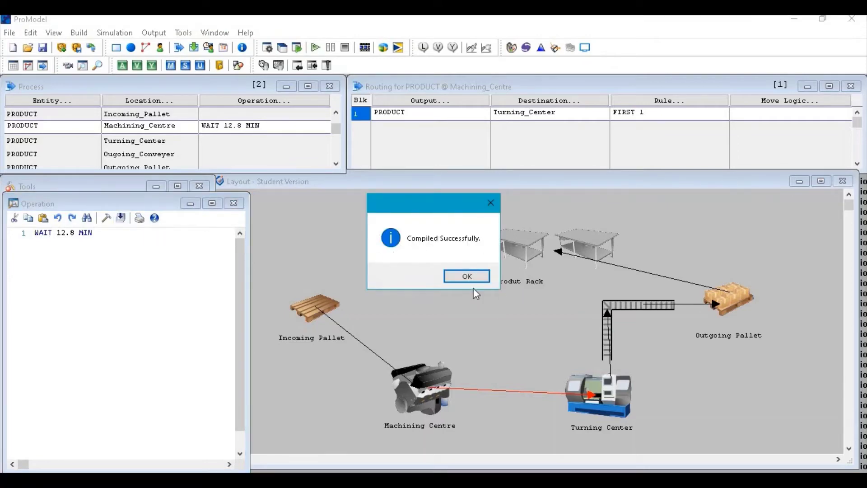
click(467, 276)
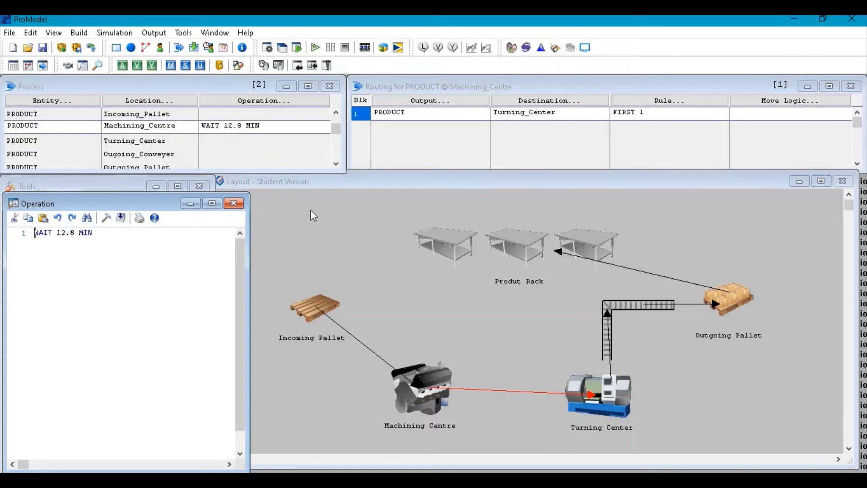
- Set the Turning_Center process operation to WAIT N(8.3,1)MIN and compile its logic
click(249, 144)
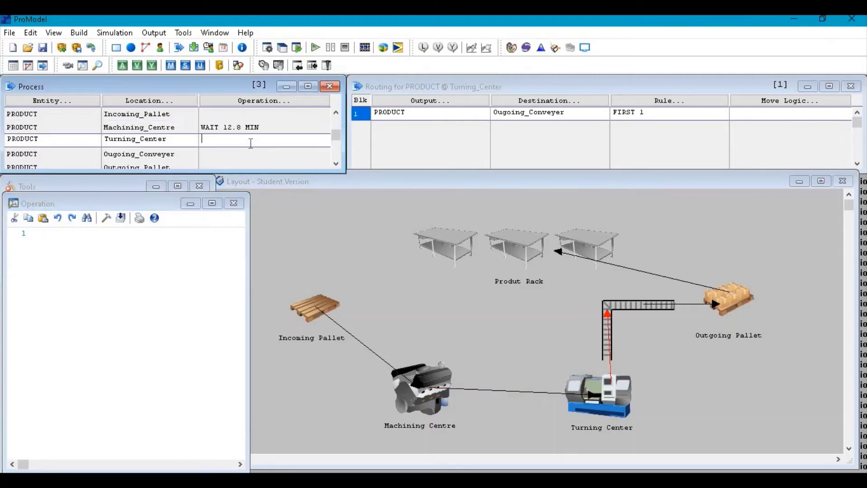
text(WAIT N(8.3,1)MIN)
click(274, 139)
click(121, 218)
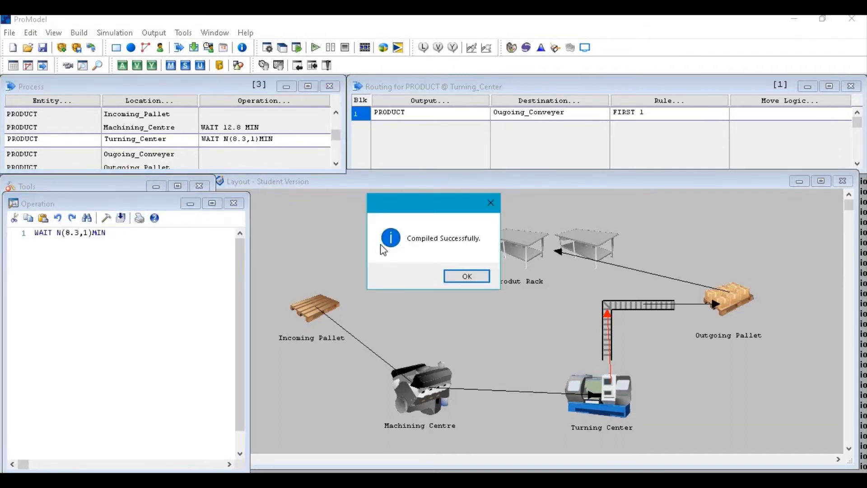
key(Return)
- Set the Outgoing_Pallet process operation to WAIT 2 HR and compile its logic
click(226, 154)
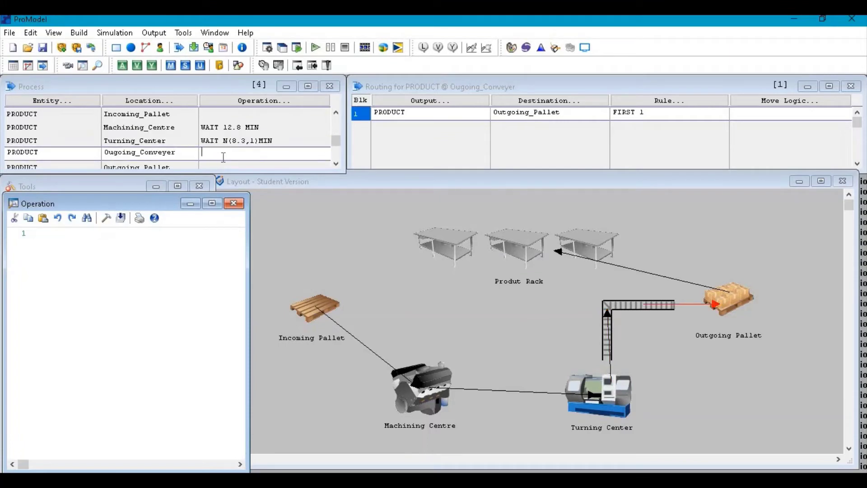
key(Down)
text(WAIT )
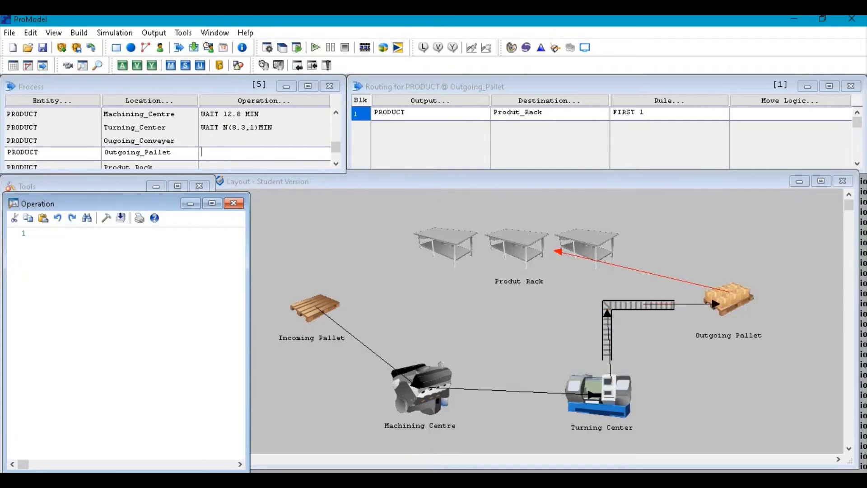
text(2 HR)
click(121, 217)
click(481, 275)
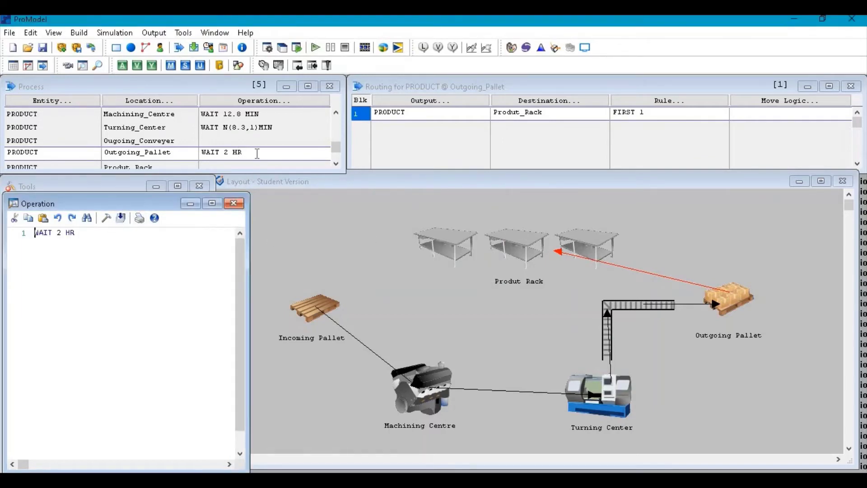
- Set the Produt_Rack process operation to WAIT 3.5 HR and compile its logic
scroll(257, 153, down, 1)
text(WAIT)
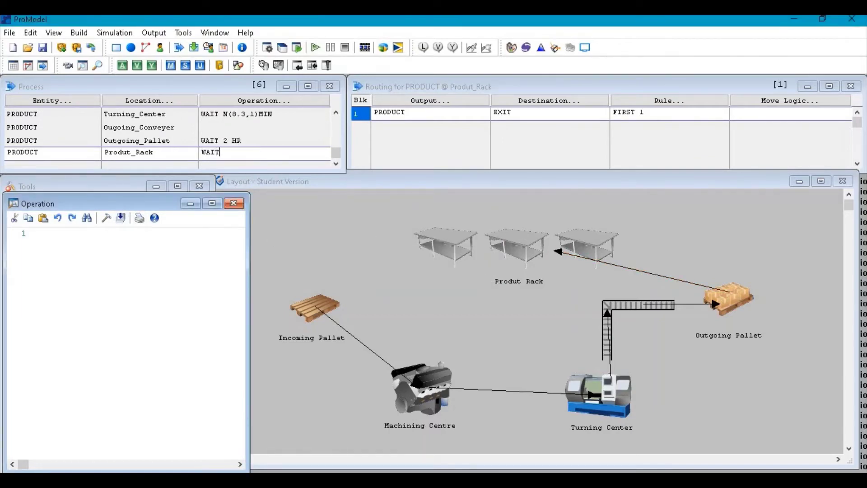
text( 3.5 HR)
click(127, 220)
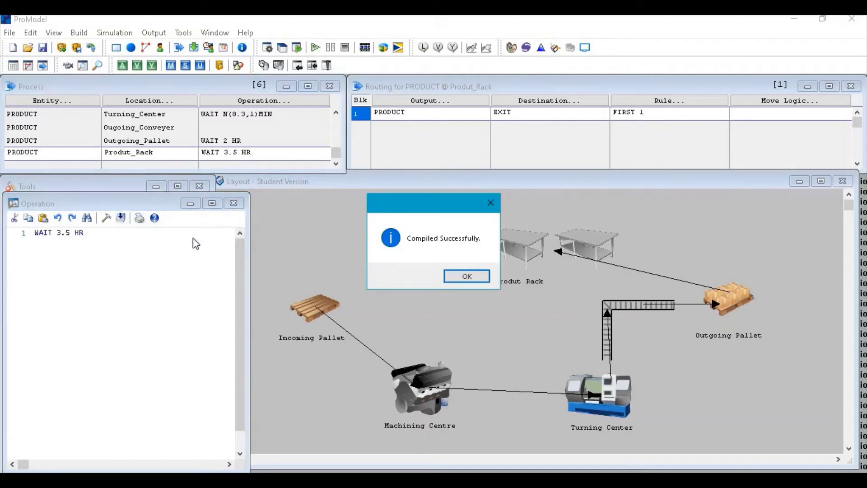
click(467, 276)
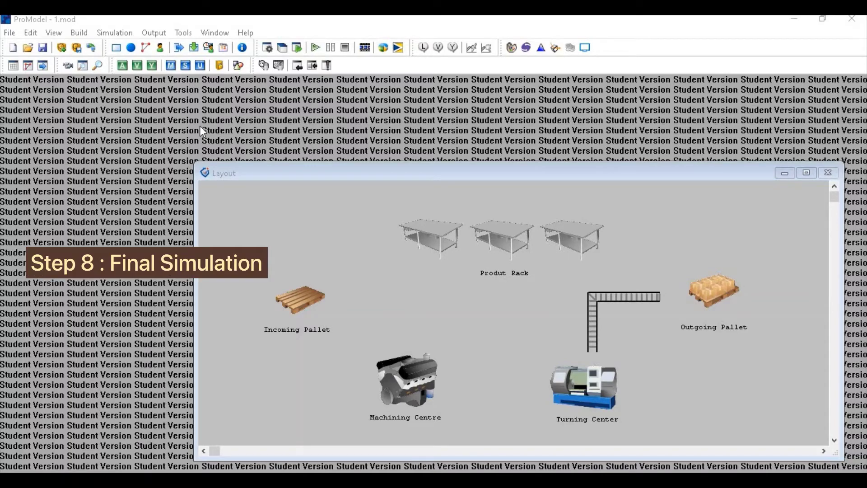
- Run the simulation to watch the animation, and end it early without collecting statistics
click(315, 47)
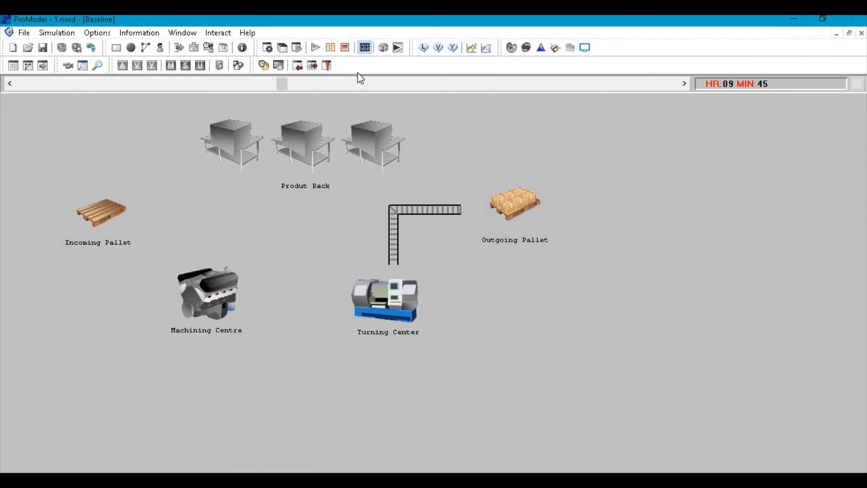
click(347, 49)
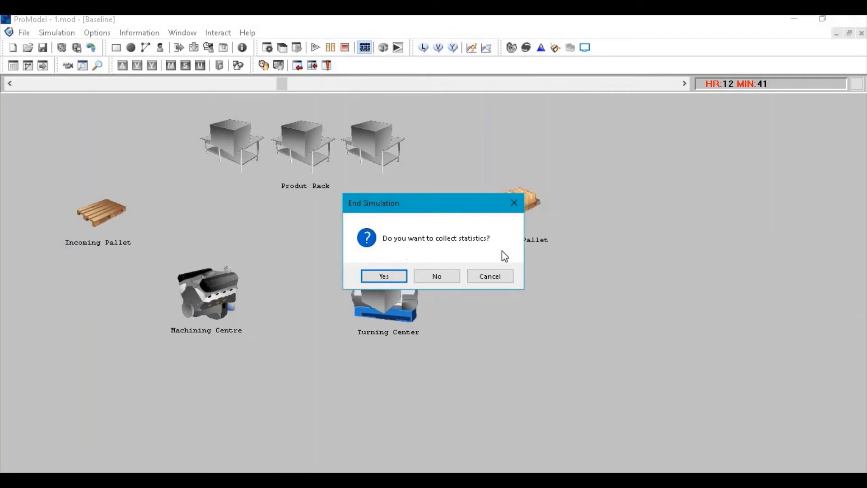
click(437, 280)
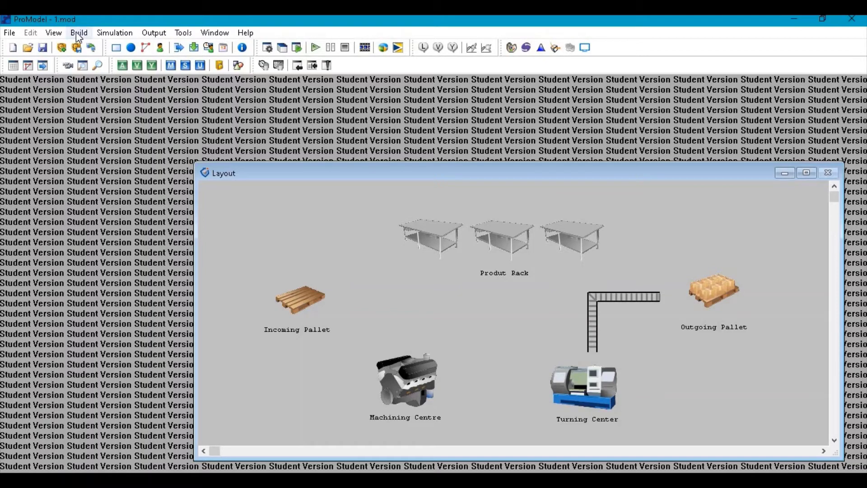
- Run the model from the simulation options with a run time of 40 hours
click(114, 33)
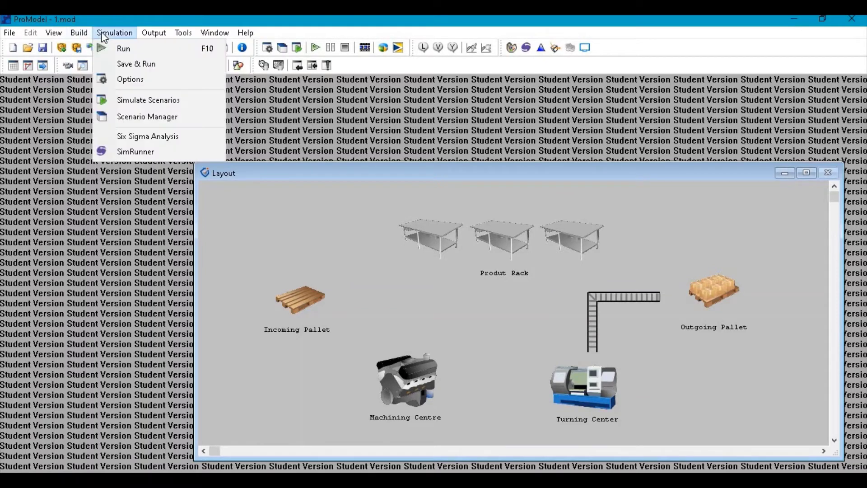
click(138, 81)
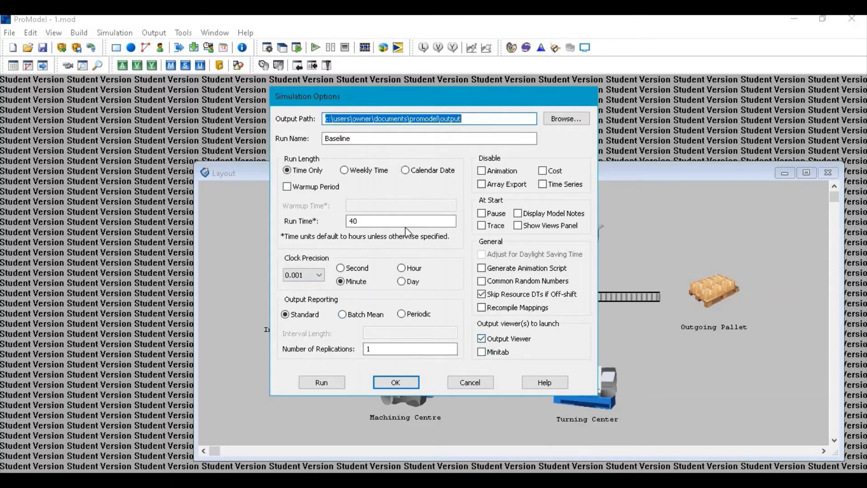
click(379, 224)
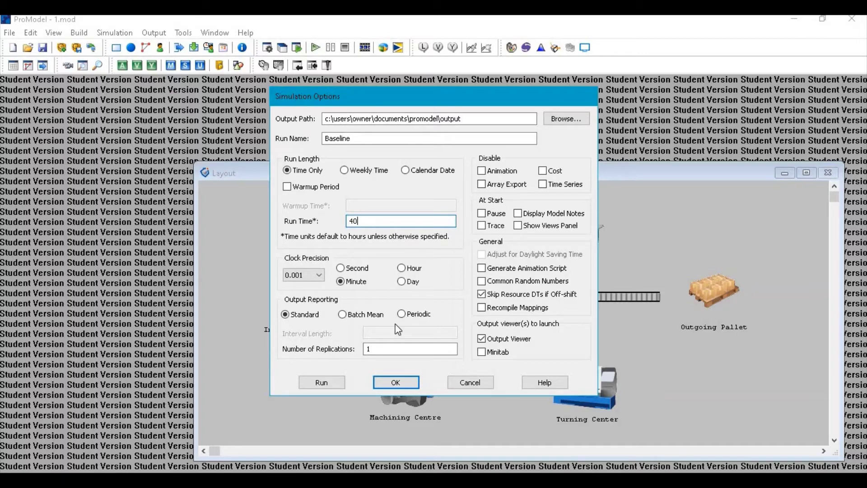
click(334, 383)
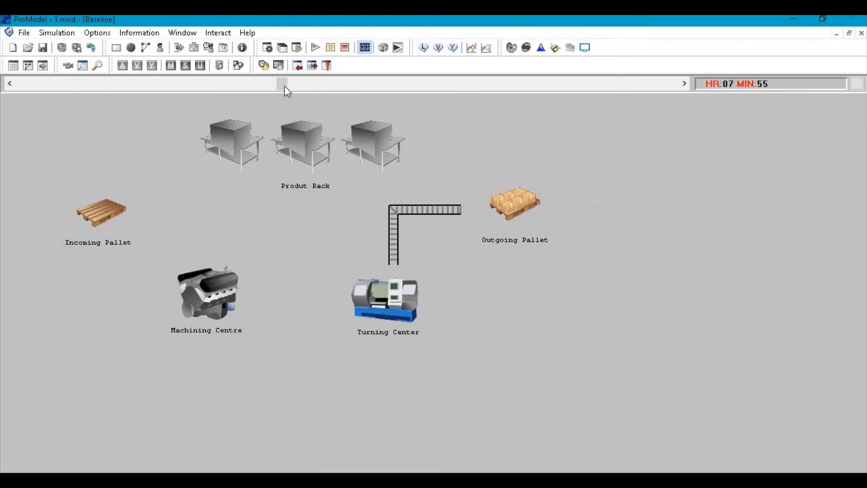
- Speed up the running simulation to nearly the maximum and open its results in a maximized Output Viewer
drag(284, 86, 674, 85)
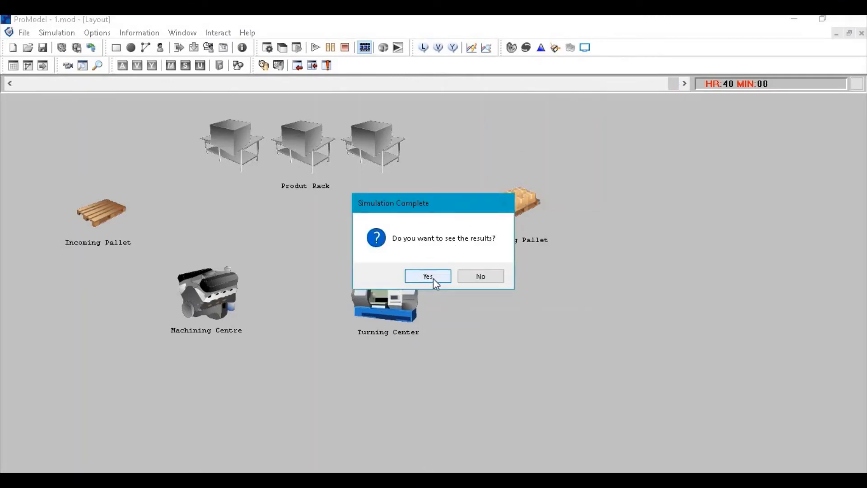
click(428, 277)
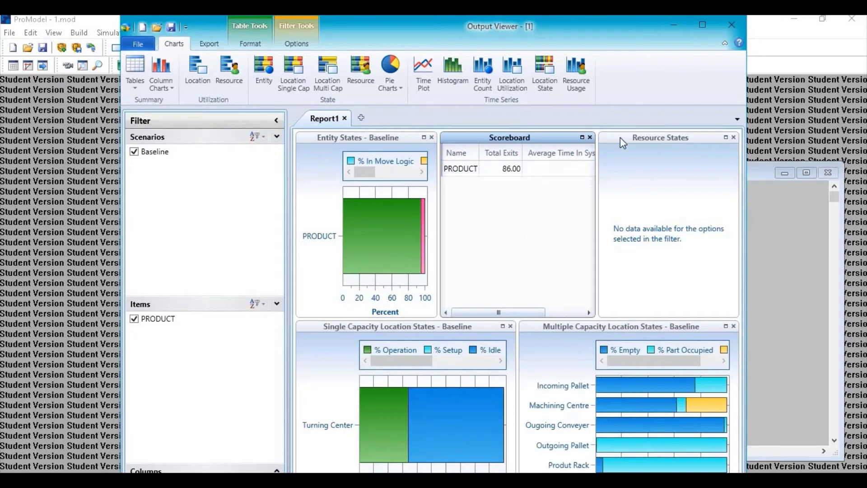
click(708, 25)
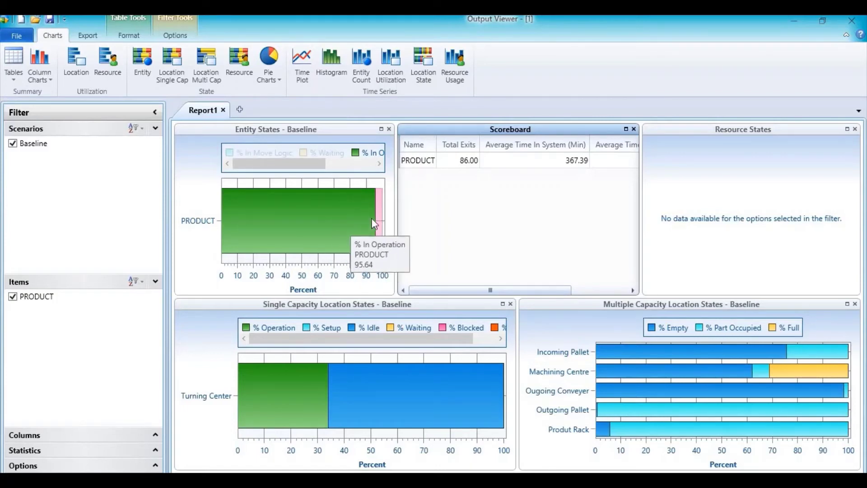
- Add a Worker resource with the orange-vested worker graphic, enlarge the graphic slightly, and set its units to 3
mouse_move(380, 213)
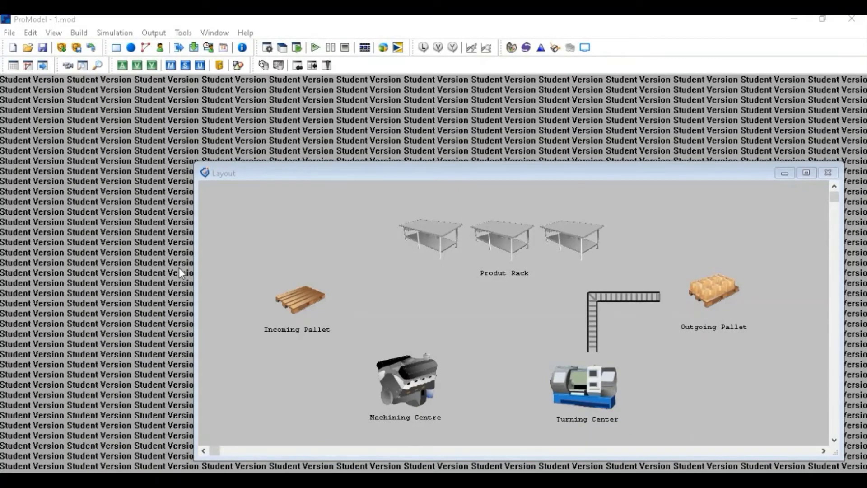
click(162, 48)
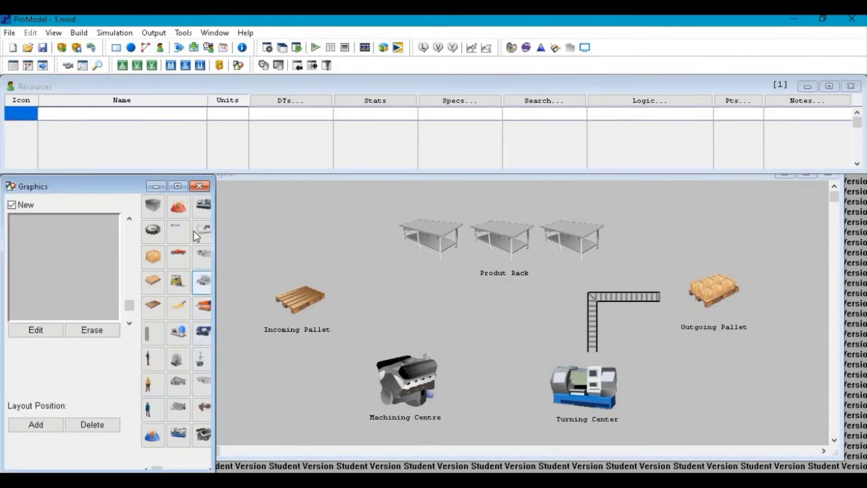
click(153, 385)
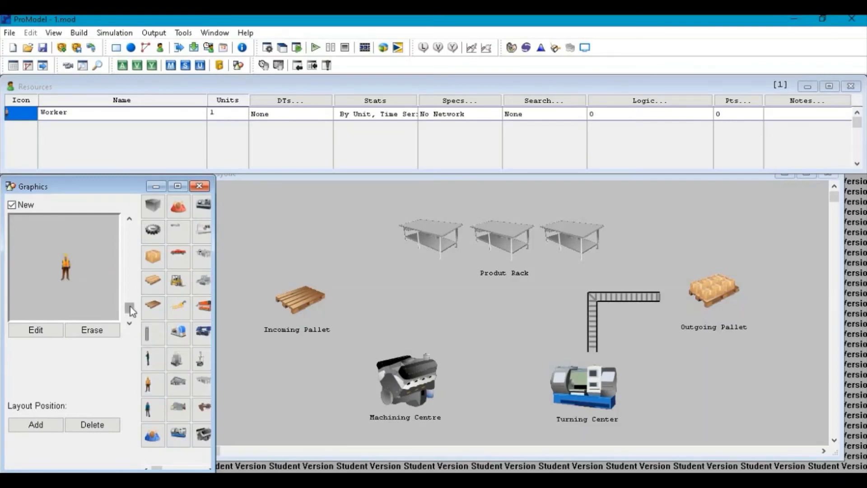
drag(130, 307, 130, 304)
click(86, 114)
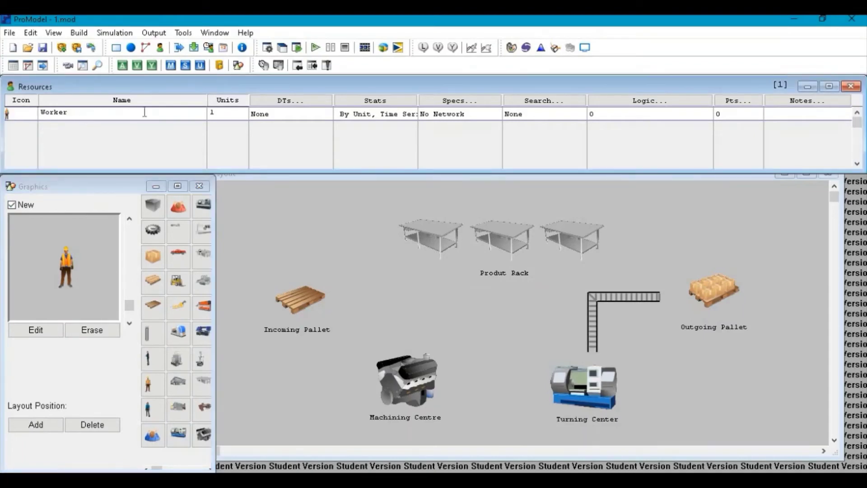
click(214, 112)
key(BackSpace)
text(3)
- Create a path network and name it WORKER_PATH
click(145, 49)
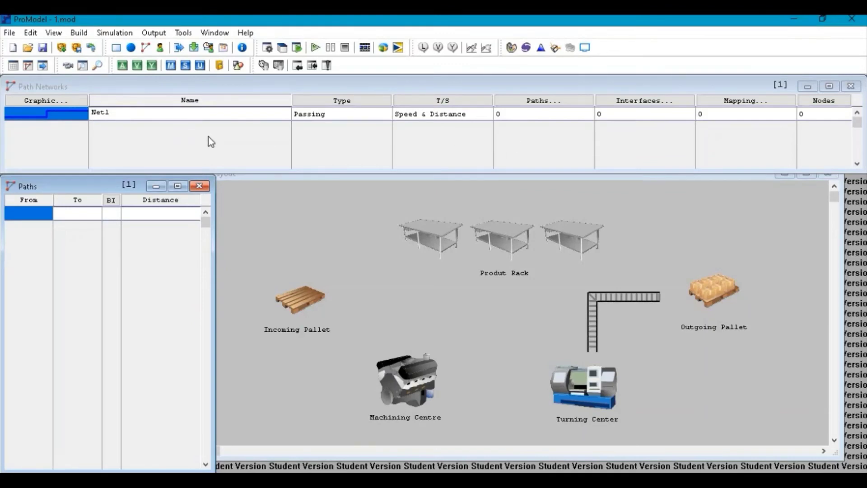
click(125, 114)
key(BackSpace)
key(BackSpace)
key(BackSpace)
key(BackSpace)
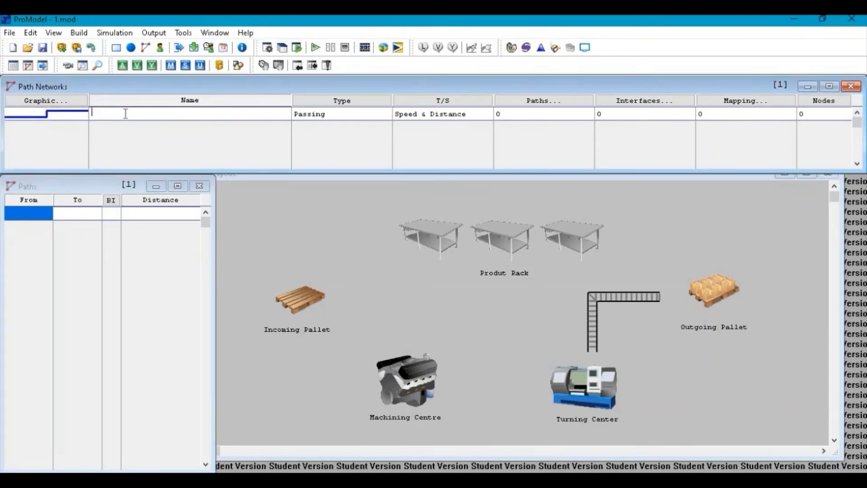
text(WORKER_PATH)
- Draw the WORKER_PATH segments from Incoming Pallet past Machining Centre, through a bend point to Turning Center, ending beside the conveyor
click(45, 217)
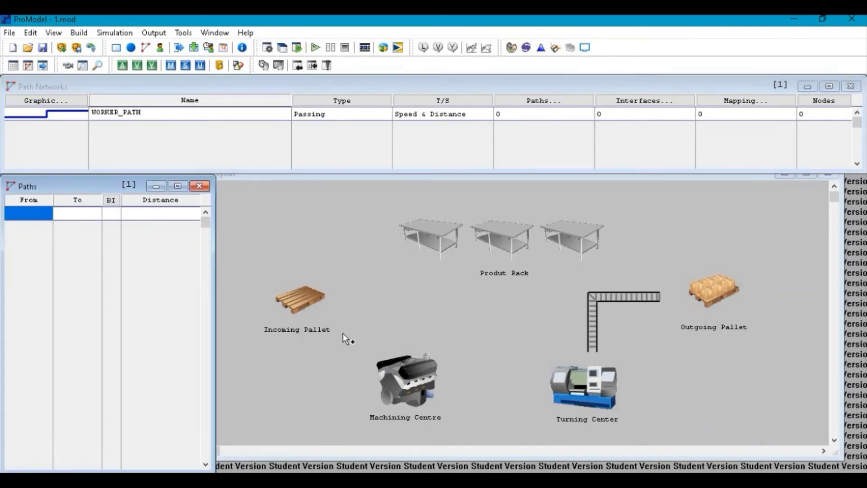
click(307, 293)
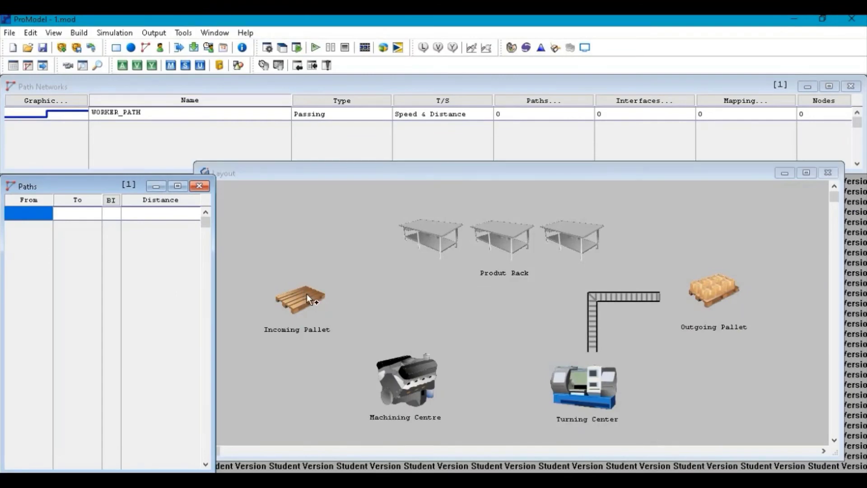
right_click(413, 342)
click(412, 341)
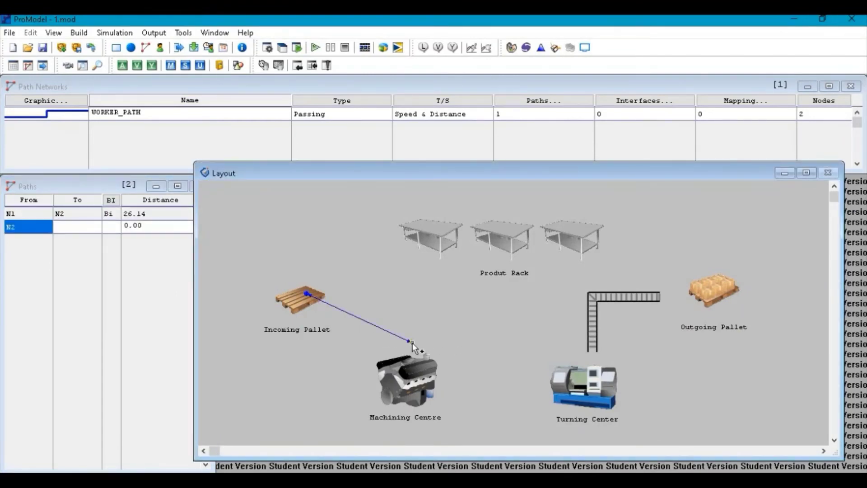
click(543, 324)
right_click(590, 360)
click(590, 360)
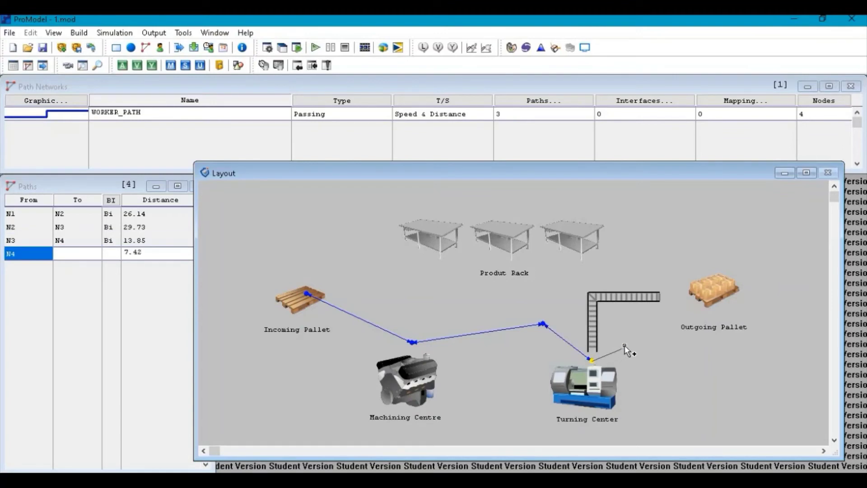
right_click(636, 352)
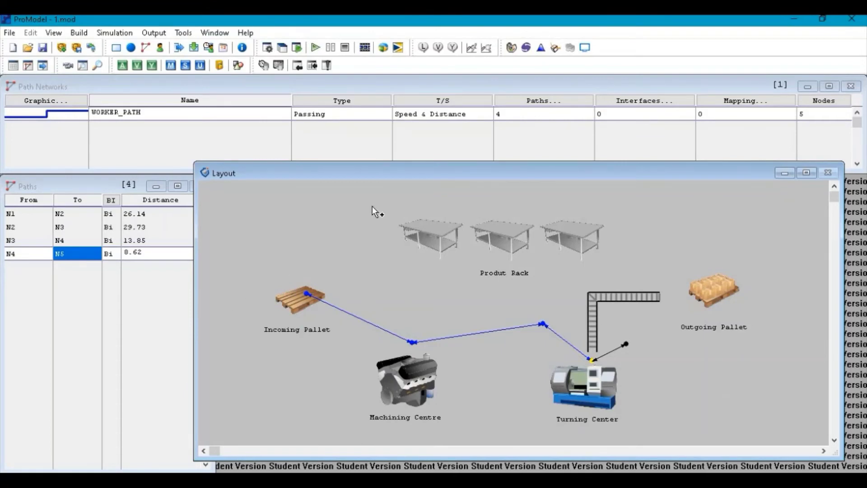
- Define the path interfaces linking N1 to Incoming_Pallet, N2 to Machining_Centre, N4 to Turning_Center and N5 to Ougoing_Conveyer
click(649, 103)
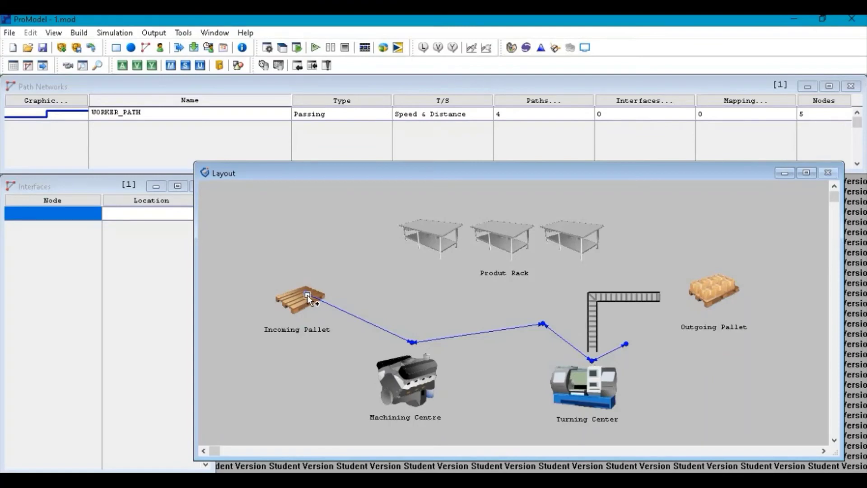
click(293, 302)
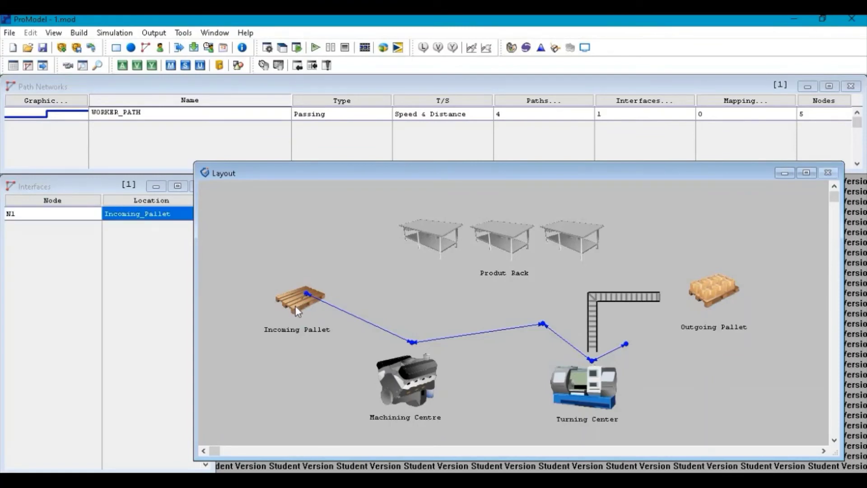
click(414, 343)
click(414, 377)
click(591, 361)
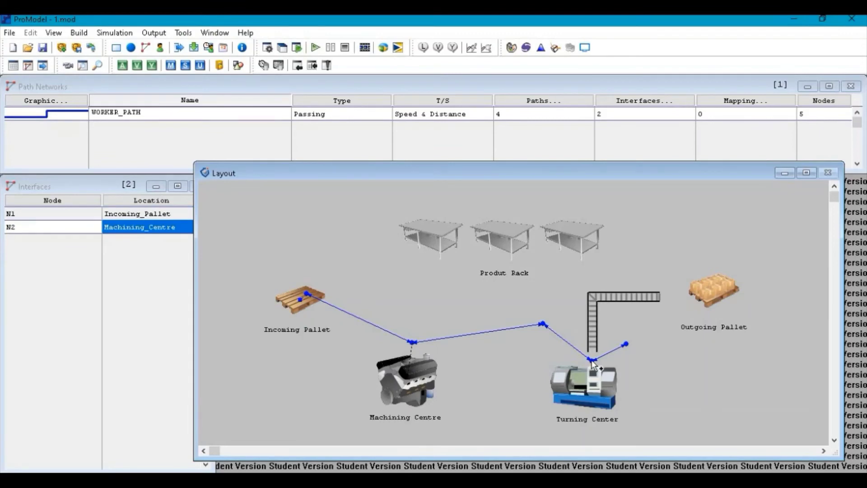
click(594, 394)
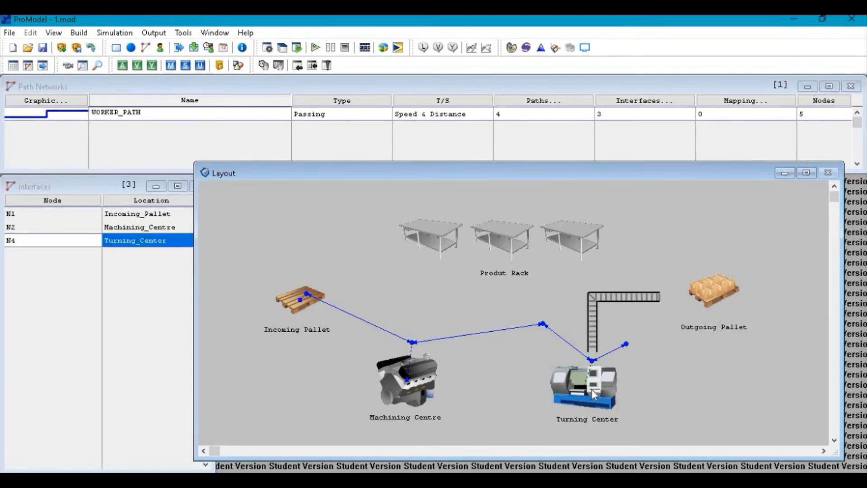
click(593, 324)
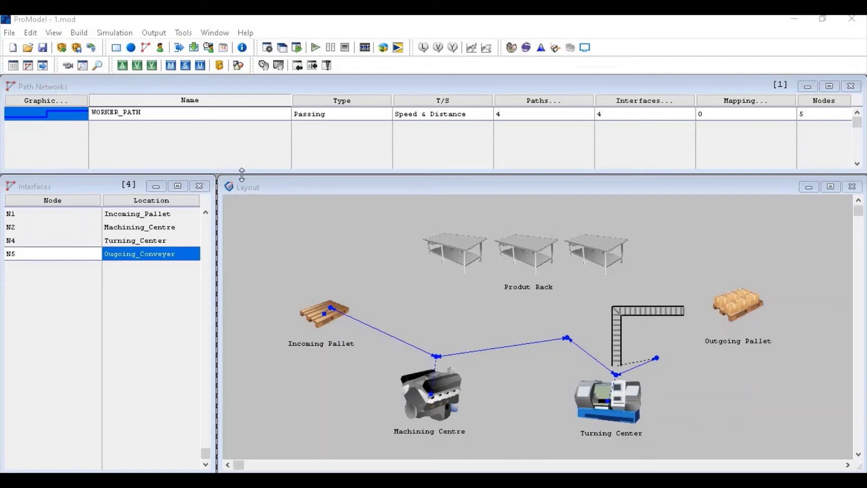
- Assign the WORKER_PATH network to the Worker resource in its specifications, with N1 as the home node
click(161, 47)
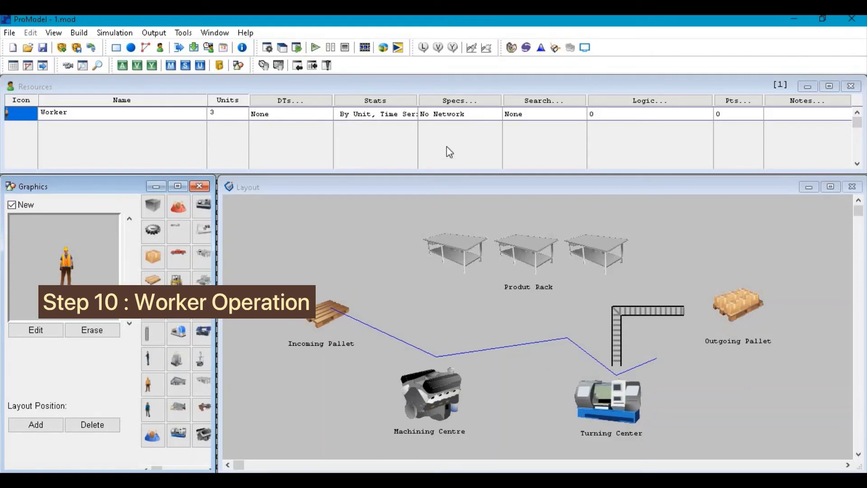
click(463, 103)
click(464, 104)
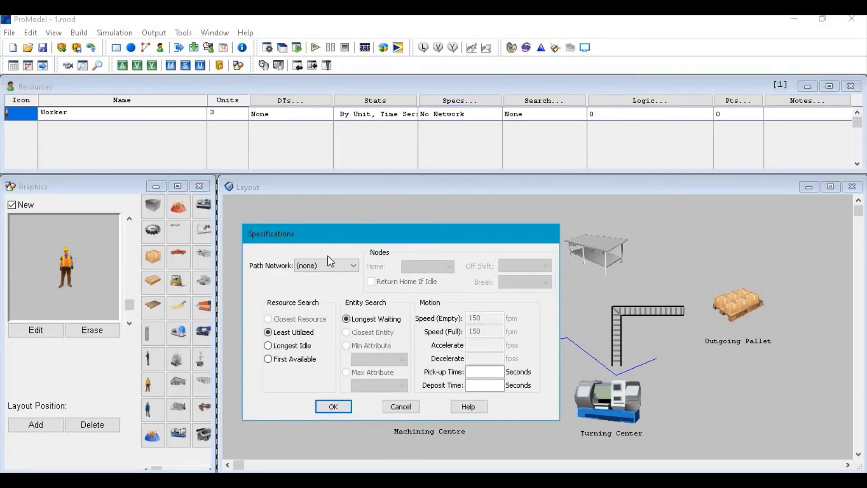
click(343, 264)
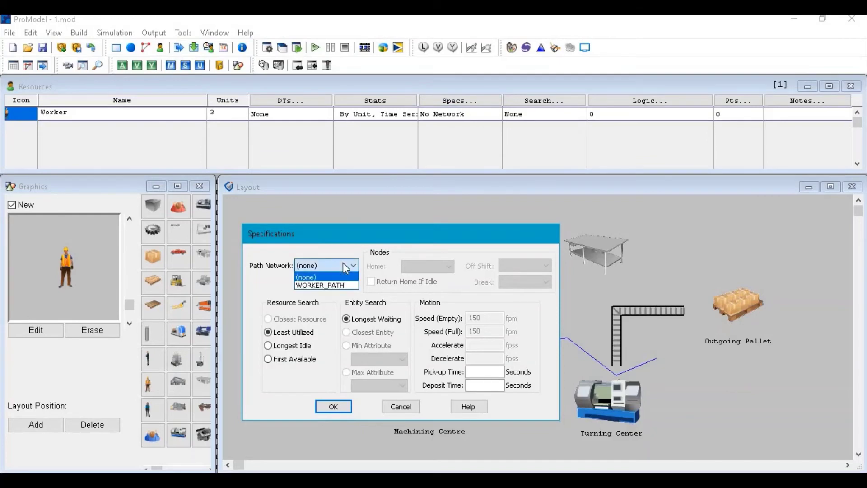
click(340, 281)
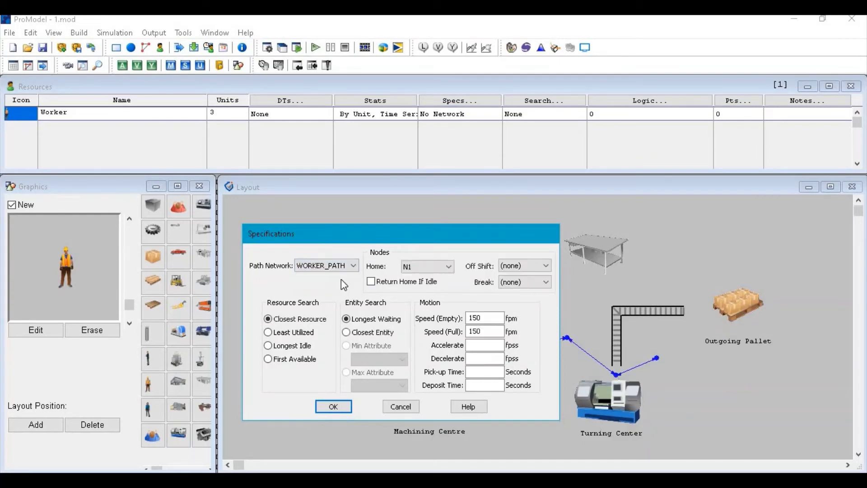
click(435, 267)
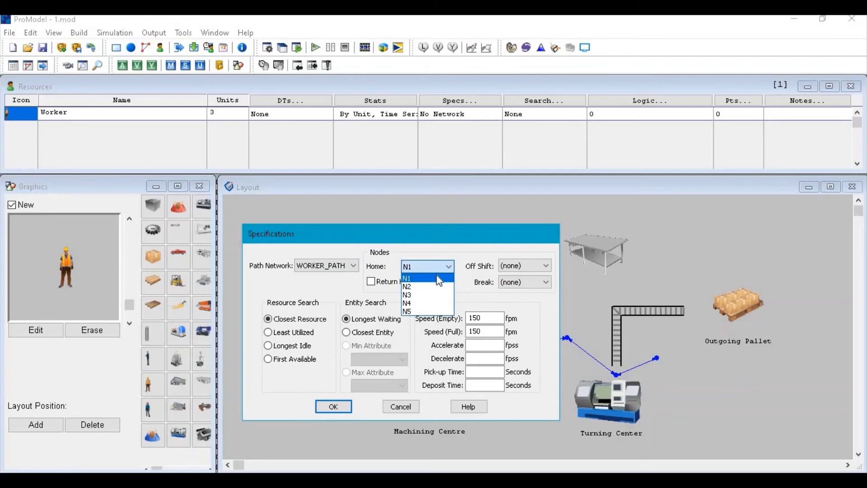
click(437, 279)
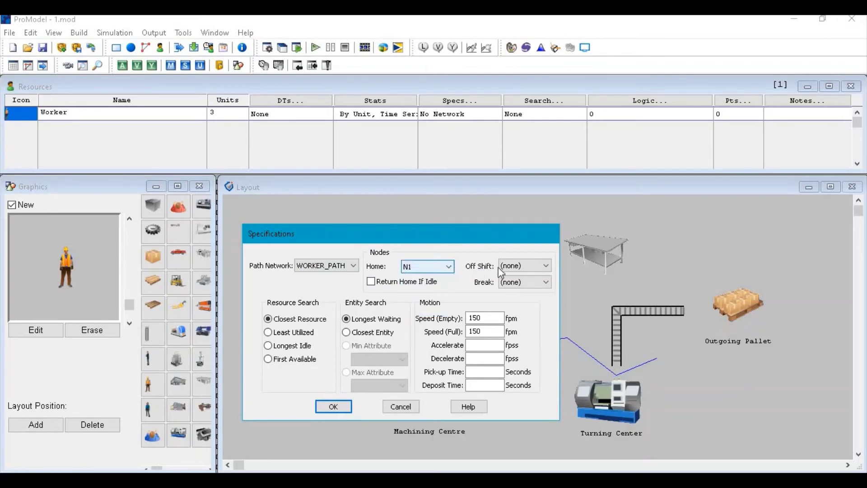
- Set the Worker's empty and full speeds to 15 fpm and accept the specifications
click(495, 318)
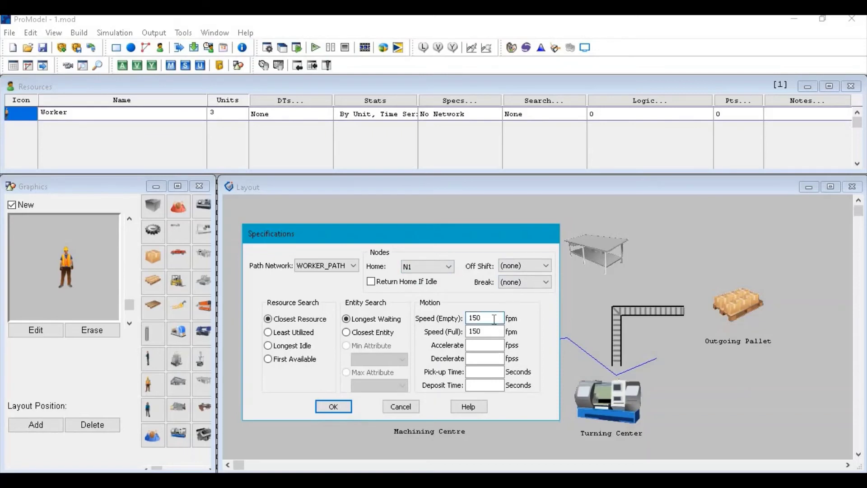
key(BackSpace)
click(496, 331)
key(BackSpace)
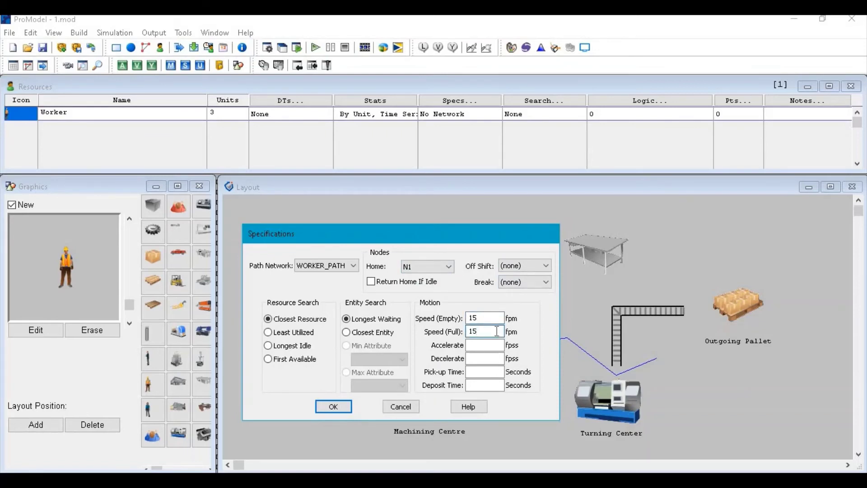
click(332, 406)
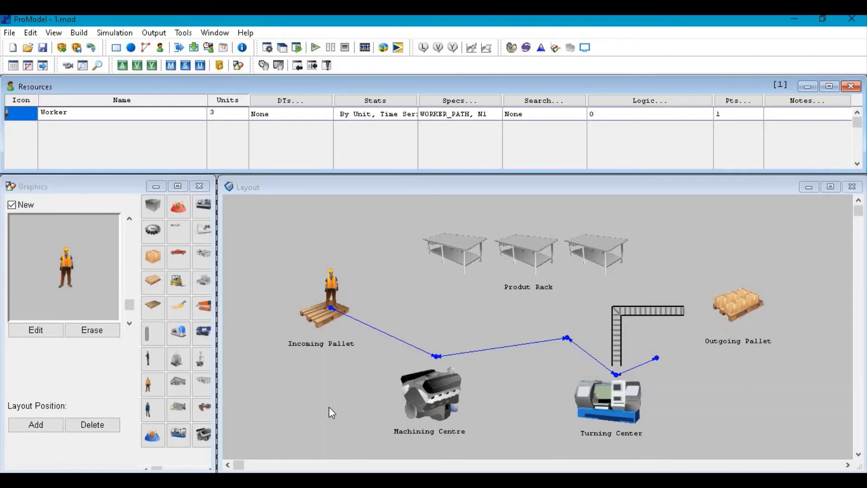
- Set the Incoming_Pallet process operation to USE WORKER FOR 10 MIN and compile its logic
click(178, 48)
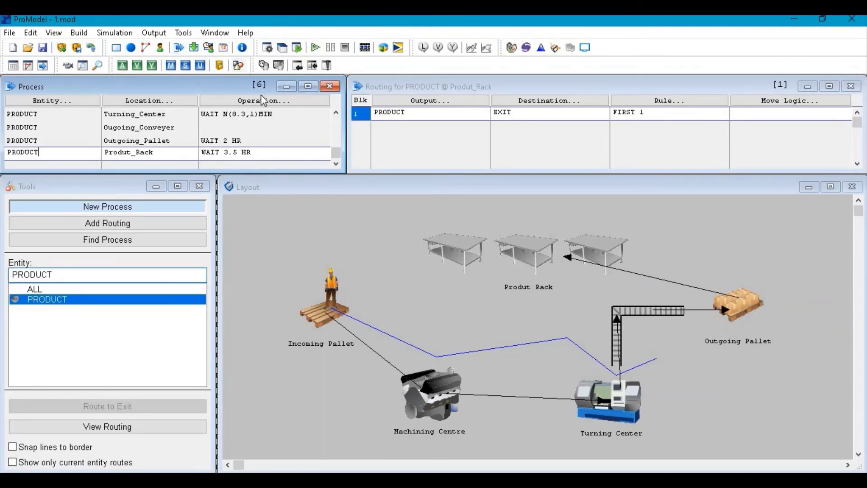
click(232, 127)
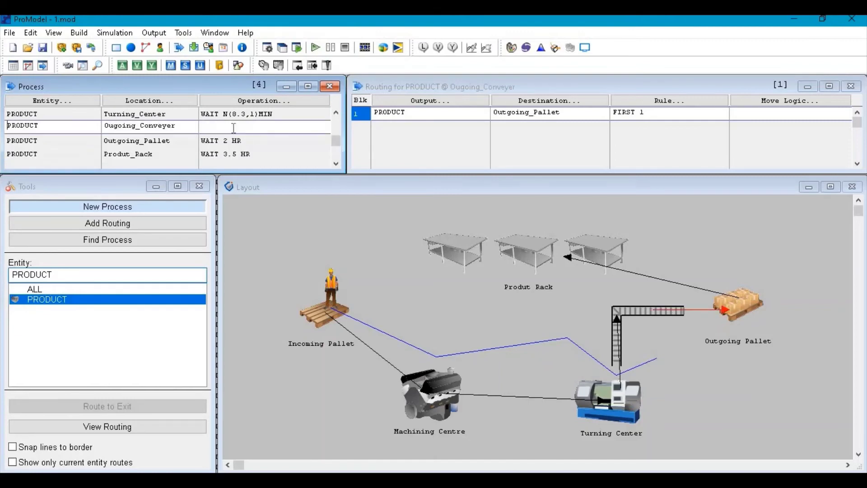
scroll(232, 127, up, 1)
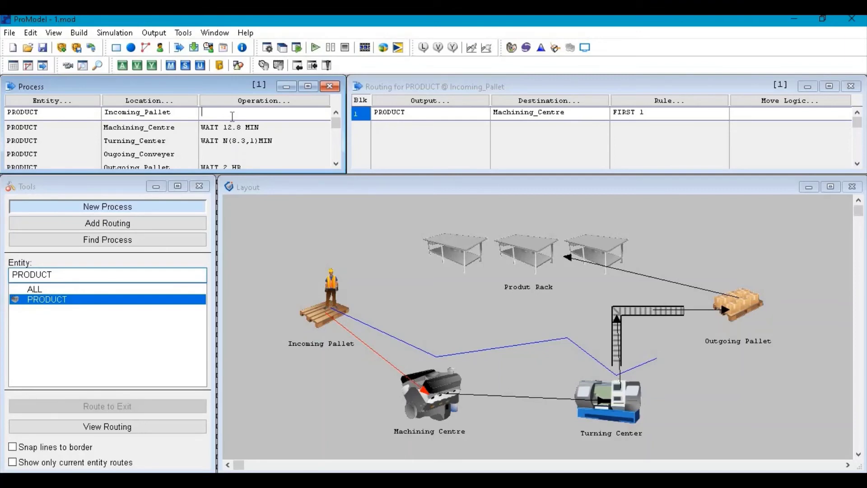
text(USE WORKER FOR 10 MIN)
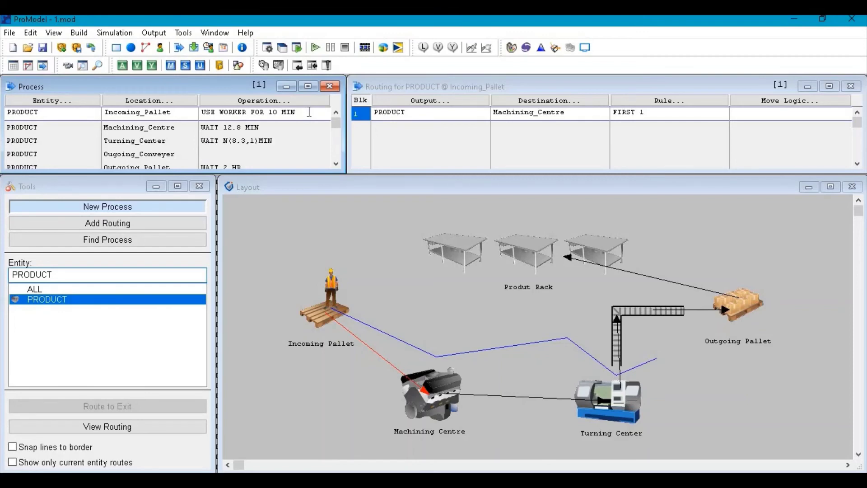
double_click(285, 117)
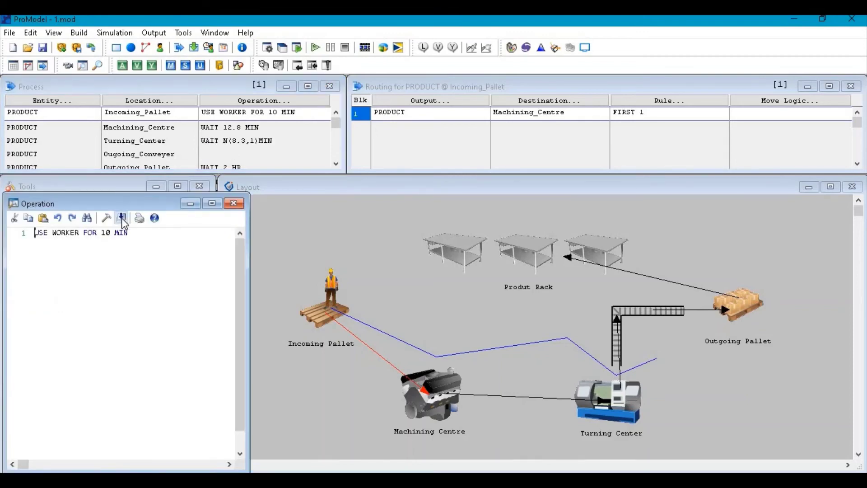
click(121, 218)
click(463, 274)
click(233, 205)
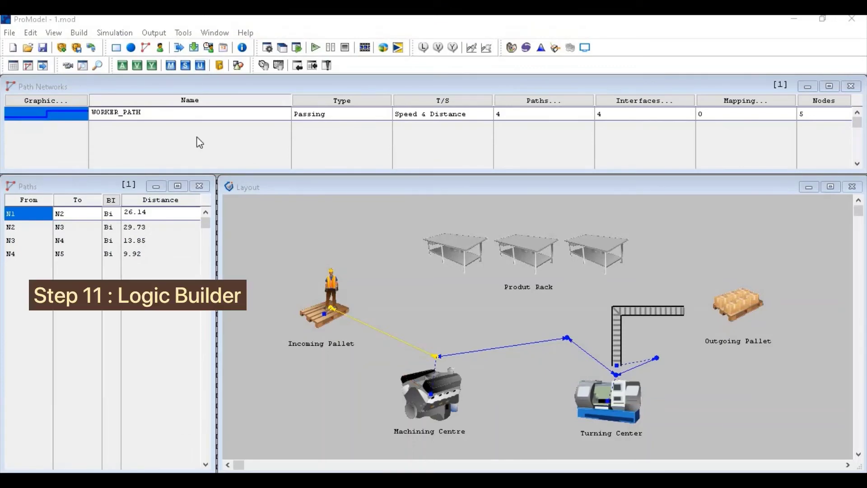
- Open the operation logic of the PRODUCT process at Incoming_Pallet and delete its existing statement
click(179, 48)
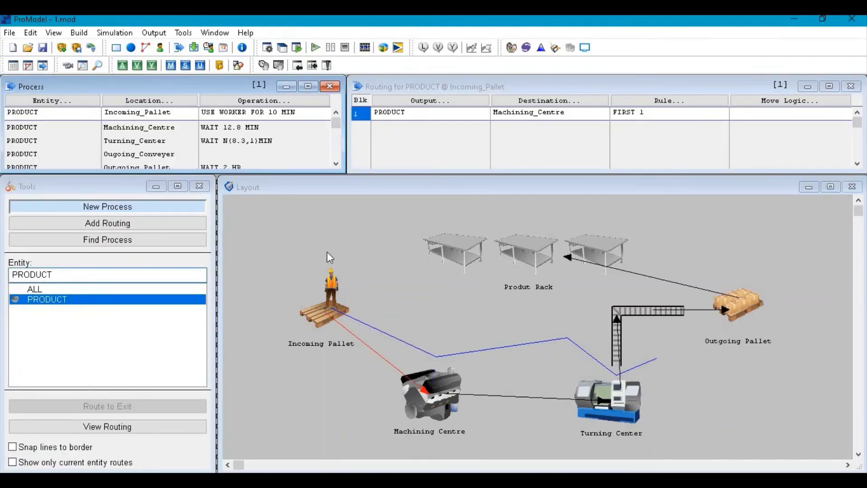
double_click(302, 112)
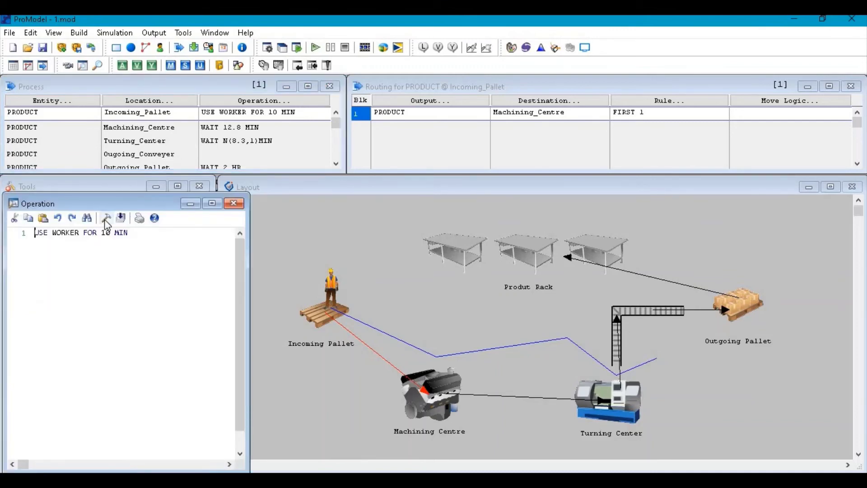
drag(144, 234, 20, 240)
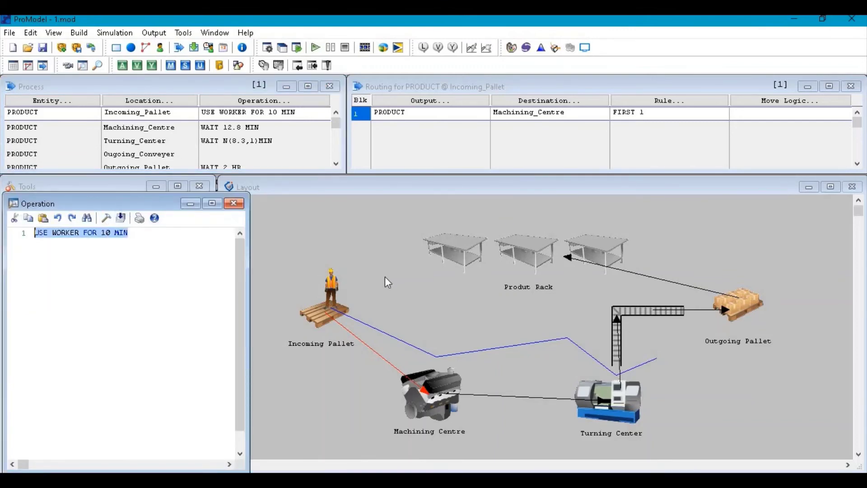
key(Delete)
- Use the Logic Builder to insert the statement Use Worker For 10 min into the Incoming_Pallet operation logic
click(107, 220)
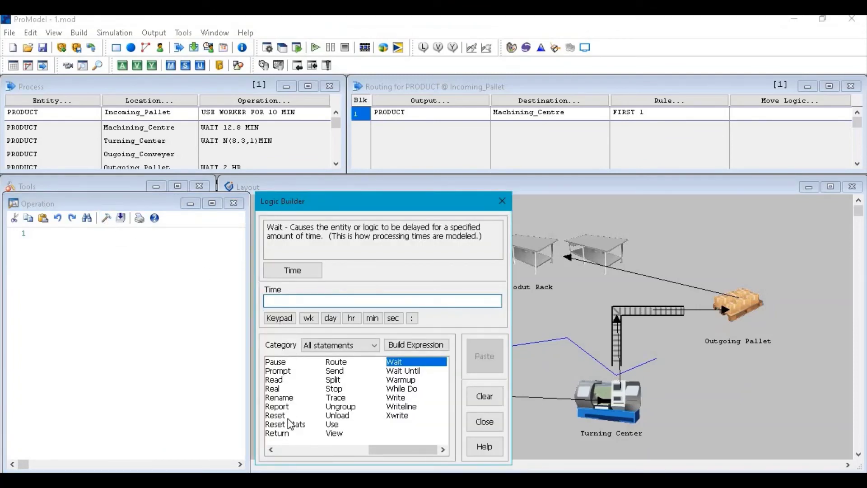
click(336, 426)
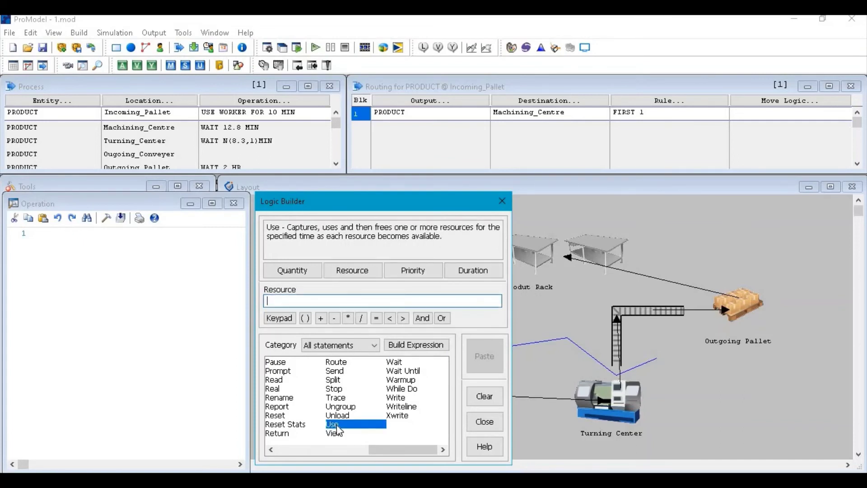
double_click(337, 425)
click(372, 356)
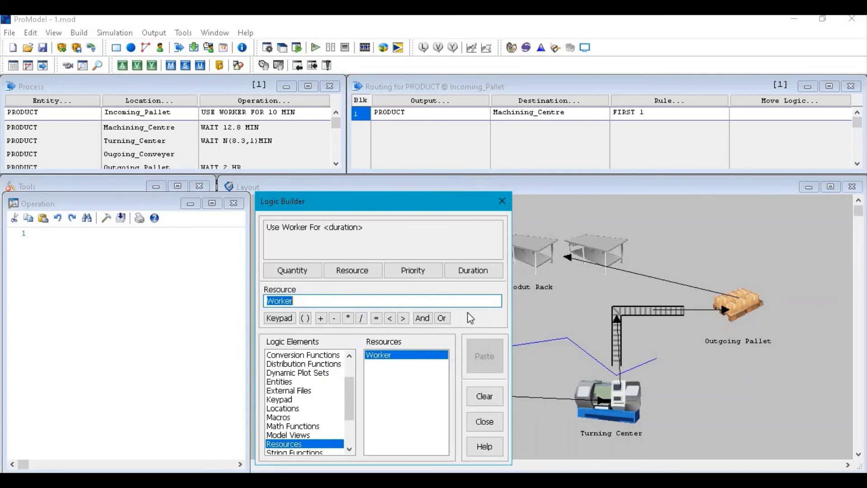
click(474, 270)
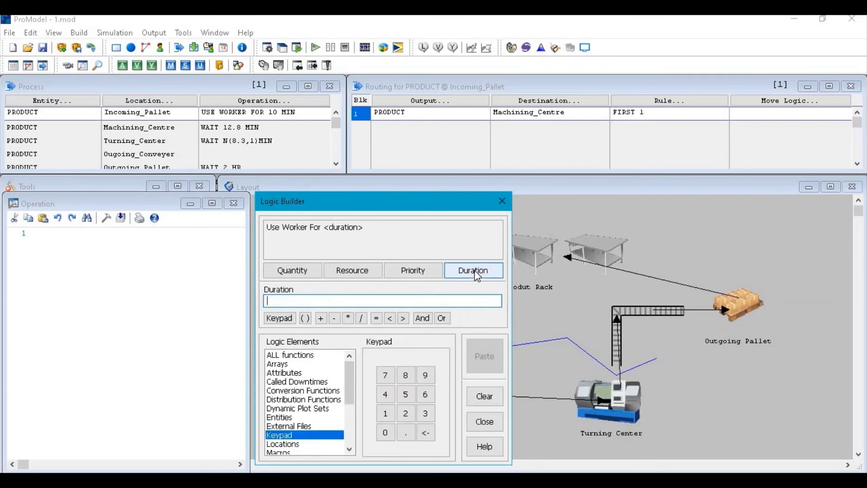
click(386, 300)
text(10 )
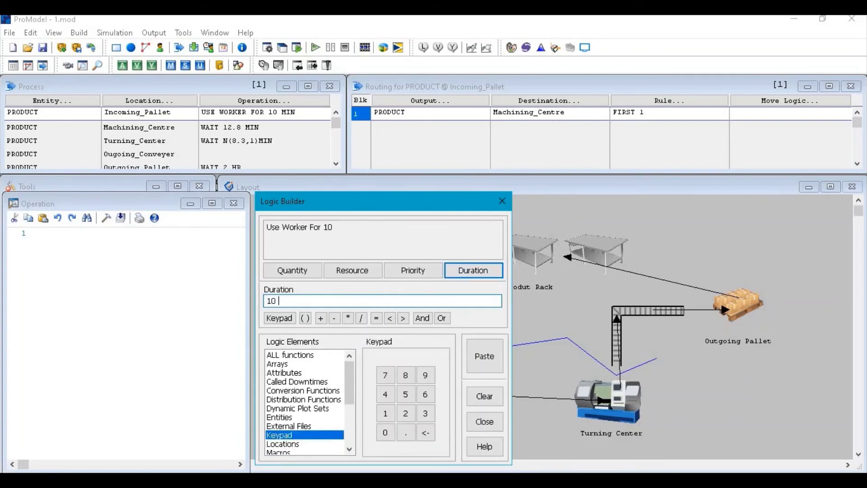
text(min)
click(488, 362)
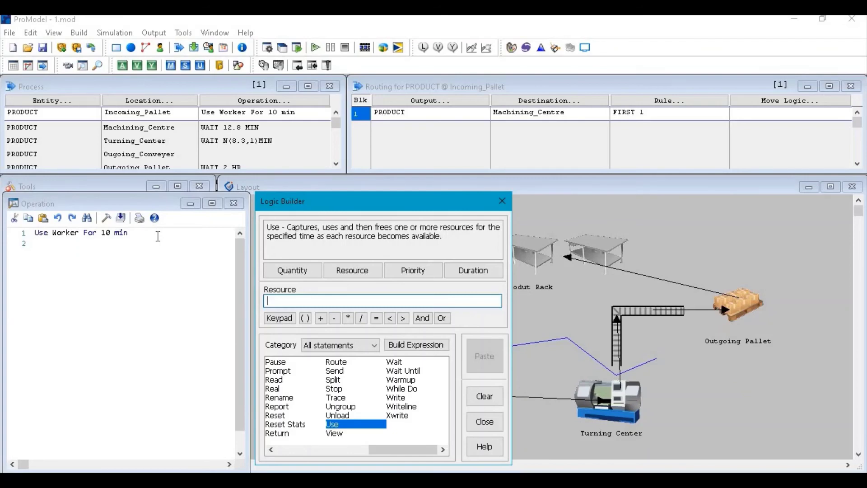
- Compile the Incoming_Pallet operation logic, and close the Logic Builder and the operation editor
click(121, 218)
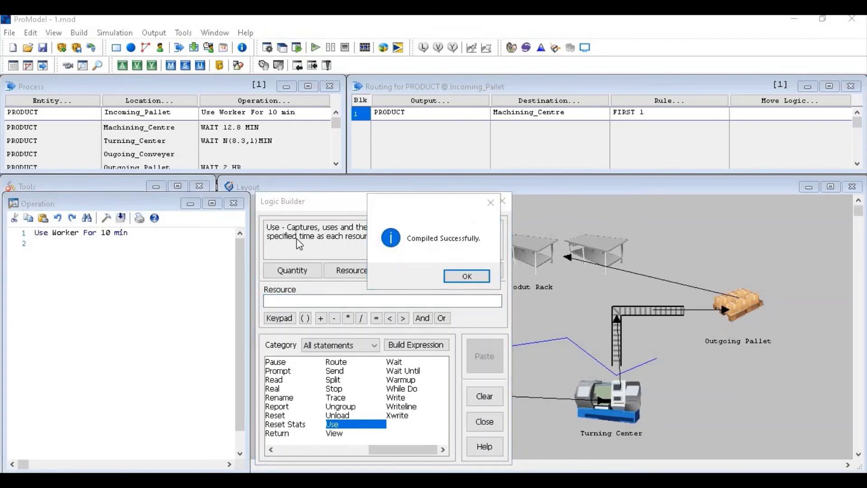
click(460, 277)
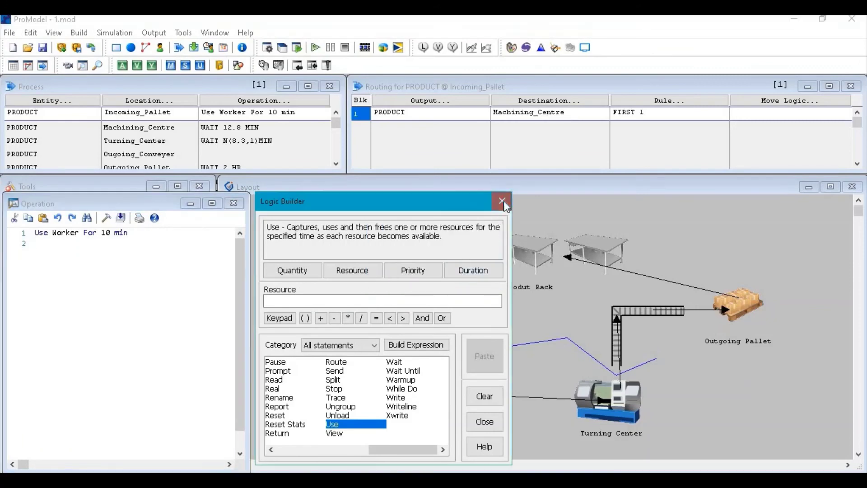
click(502, 201)
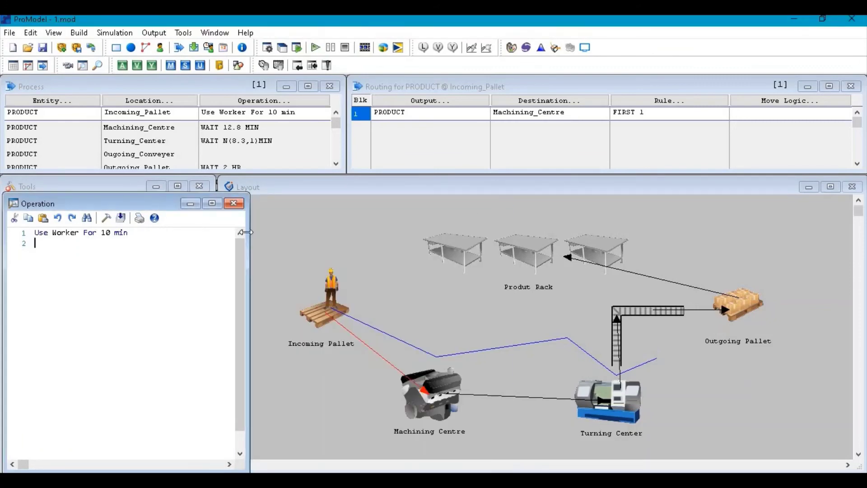
click(238, 205)
click(309, 110)
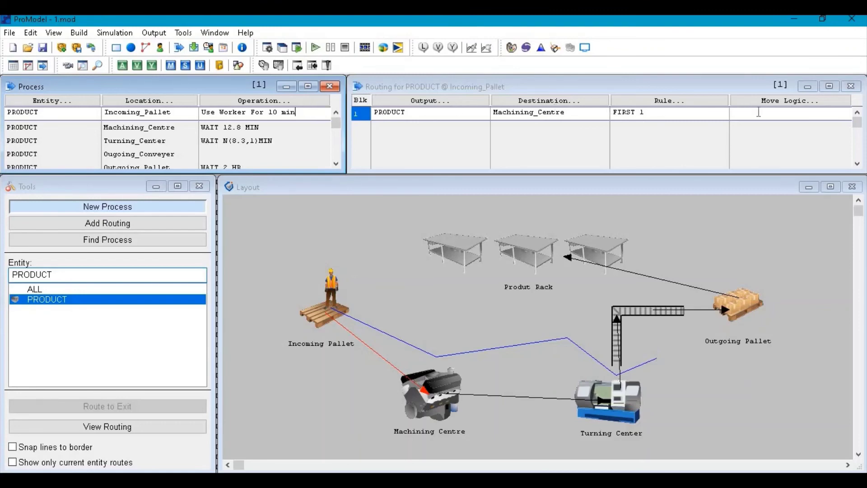
- Set the move logic of the routing from Incoming_Pallet to Machining_Centre to MOVE WITH WORKER THEN FREE
click(779, 114)
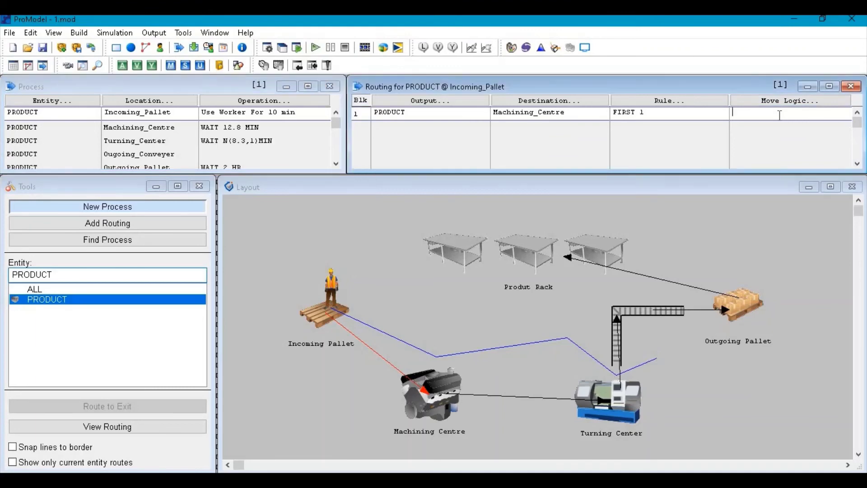
text(MOVE WITH WORKER THEN )
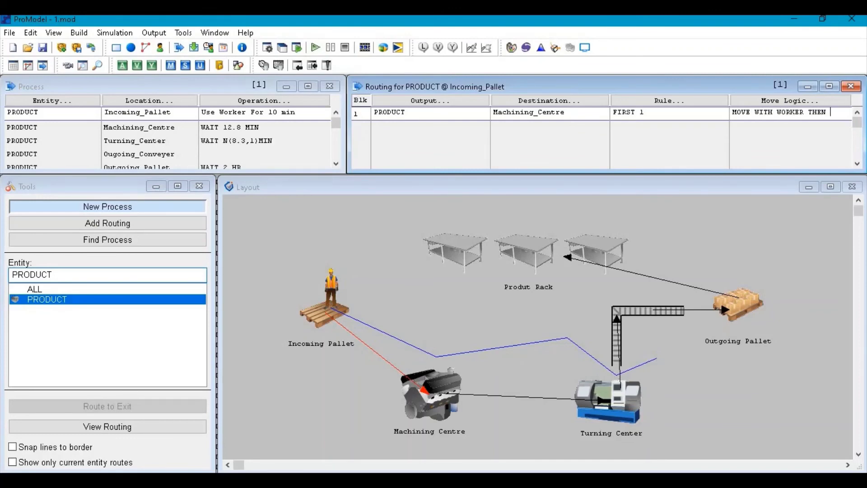
text(FREE)
- Open the Incoming_Pallet routing's move logic in its editor, compile it and close the editor
double_click(785, 112)
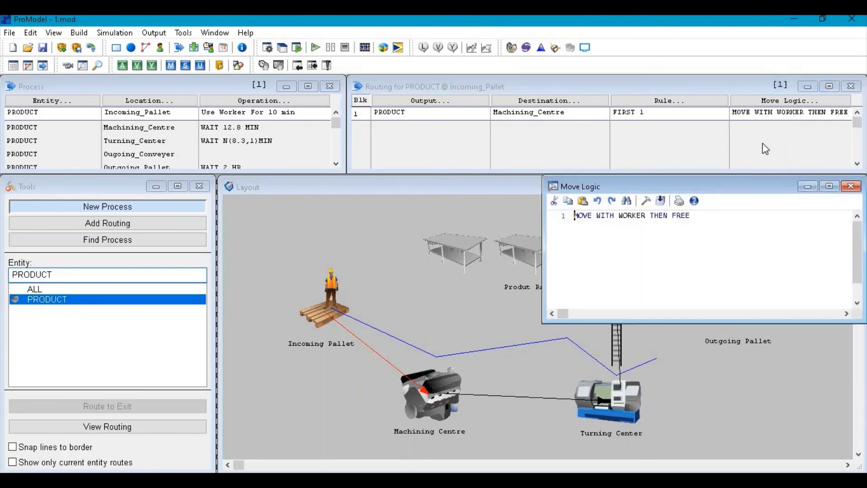
click(660, 201)
click(466, 275)
click(850, 187)
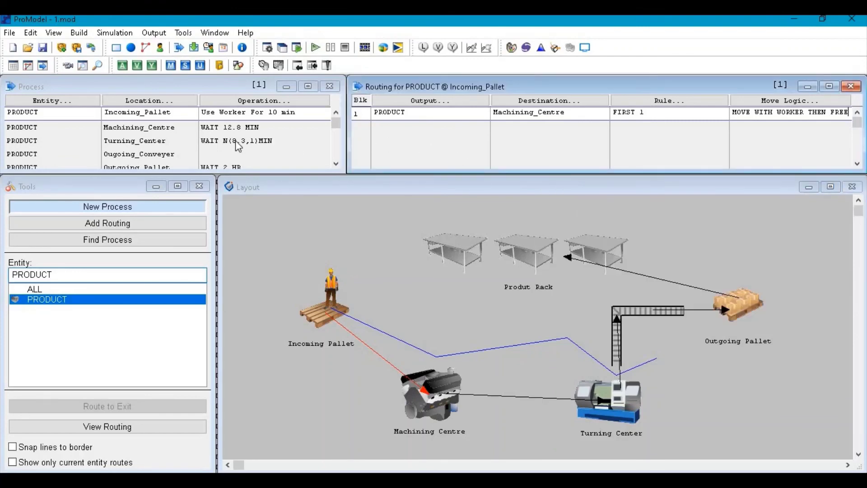
- Copy the move logic MOVE WITH WORKER THEN FREE from the Incoming_Pallet routing to the routing from Machining_Centre to Turning_Center
click(177, 128)
click(796, 114)
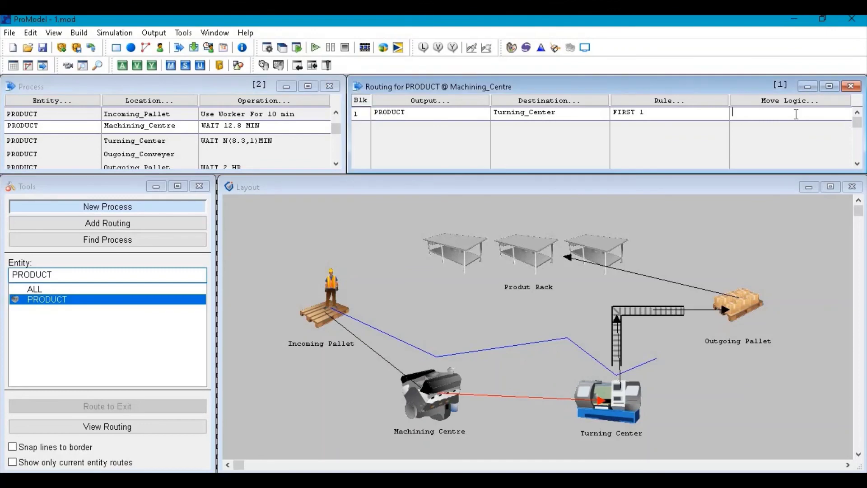
click(285, 115)
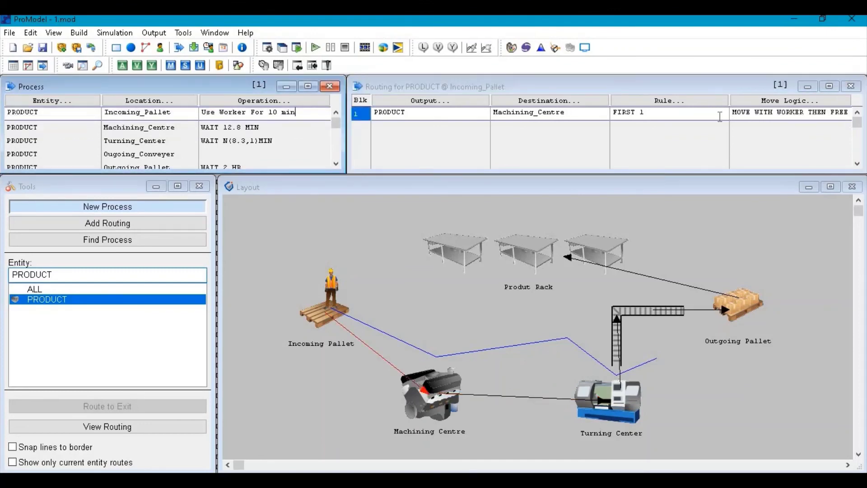
click(734, 116)
click(734, 116)
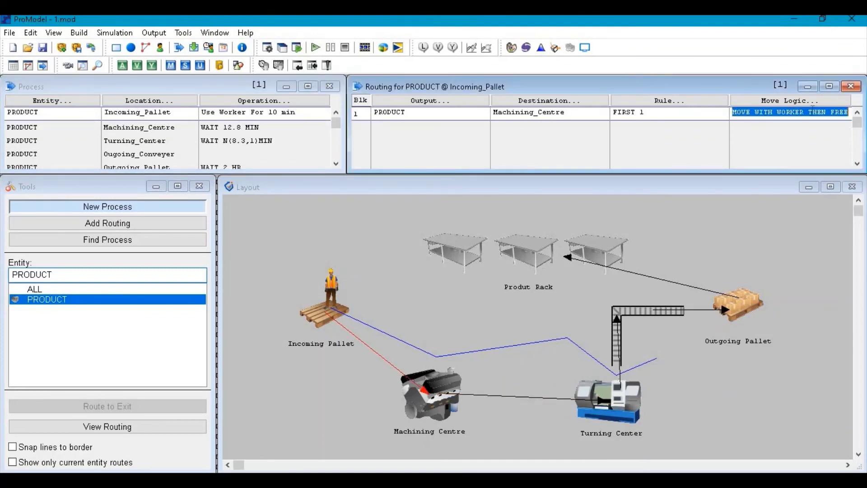
right_click(821, 121)
click(756, 151)
click(169, 130)
click(791, 115)
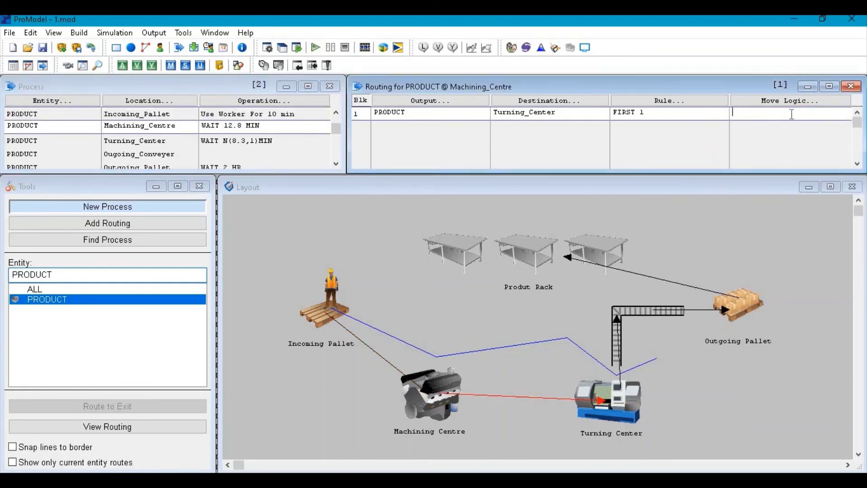
right_click(791, 116)
click(785, 168)
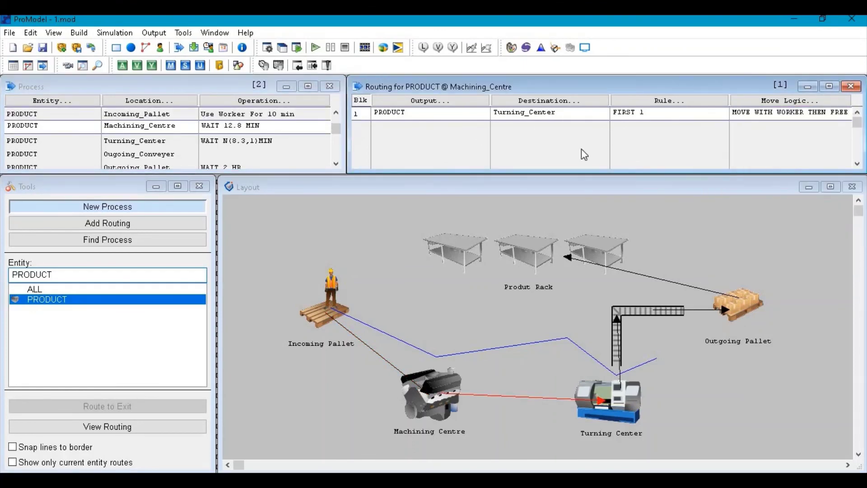
- Paste the copied worker move logic into the routing from Turning_Center to Ougoing_Conveyer
click(159, 140)
click(775, 113)
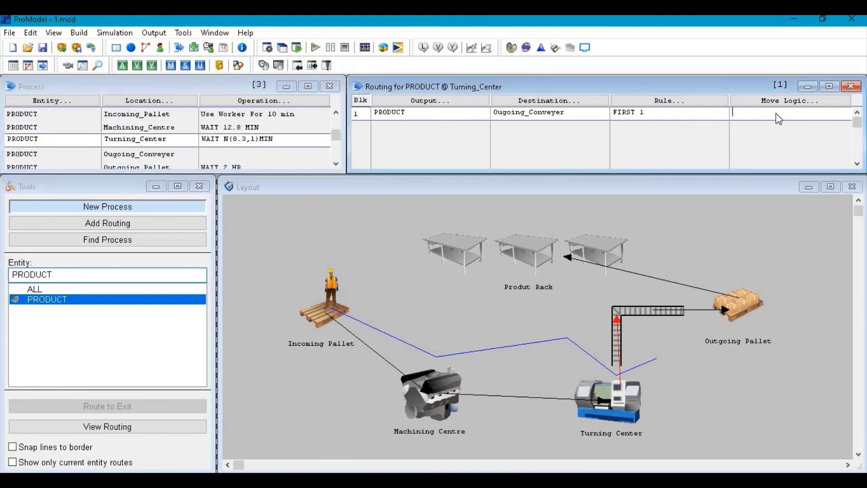
right_click(775, 114)
click(781, 169)
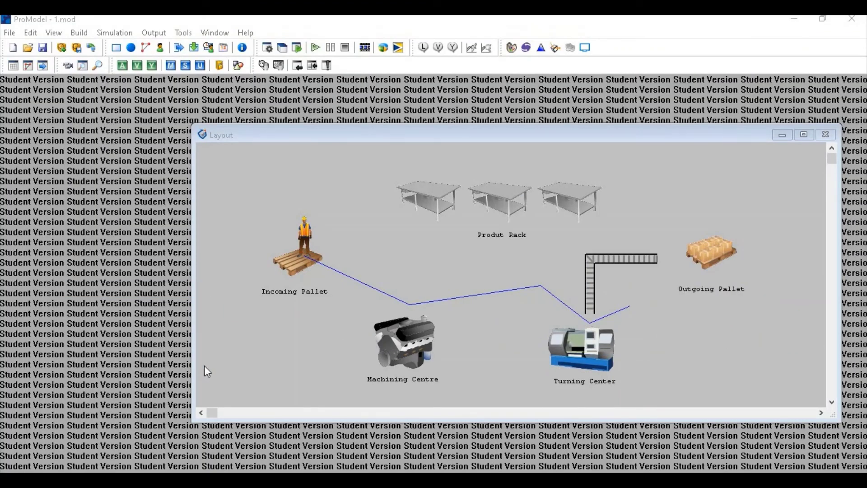
- Run the simulation to completion at a faster animation speed and open its results in a maximized Output Viewer
click(315, 48)
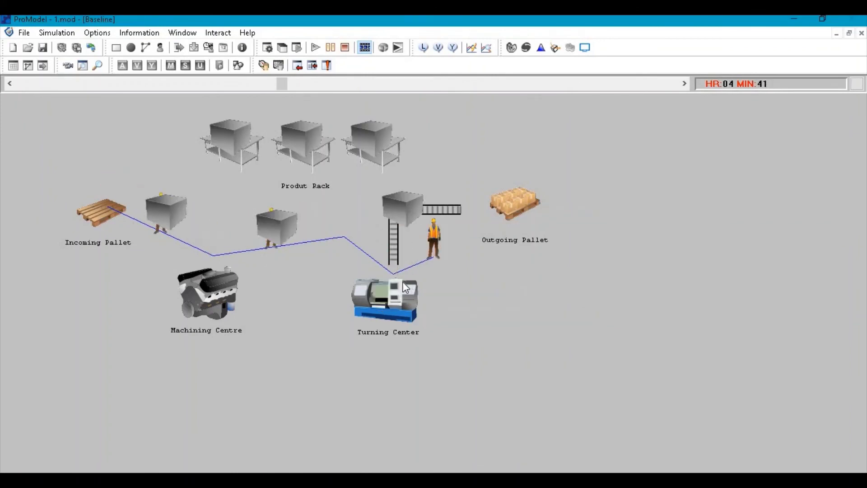
drag(282, 83, 543, 83)
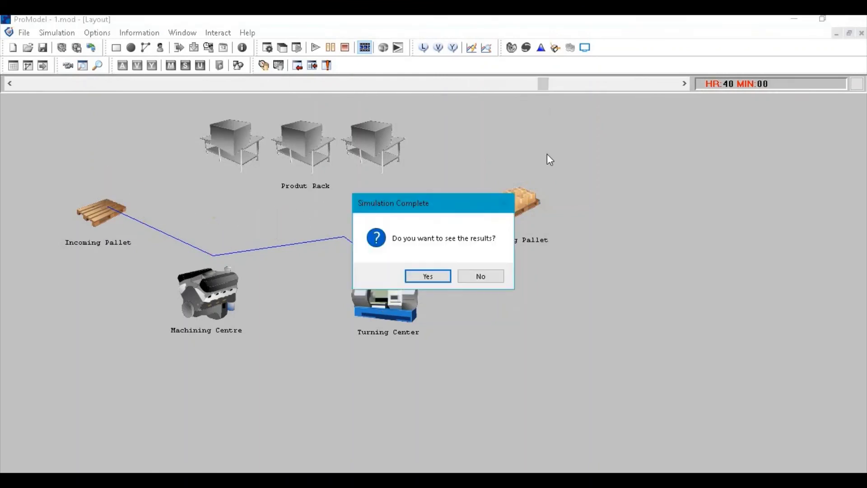
click(427, 277)
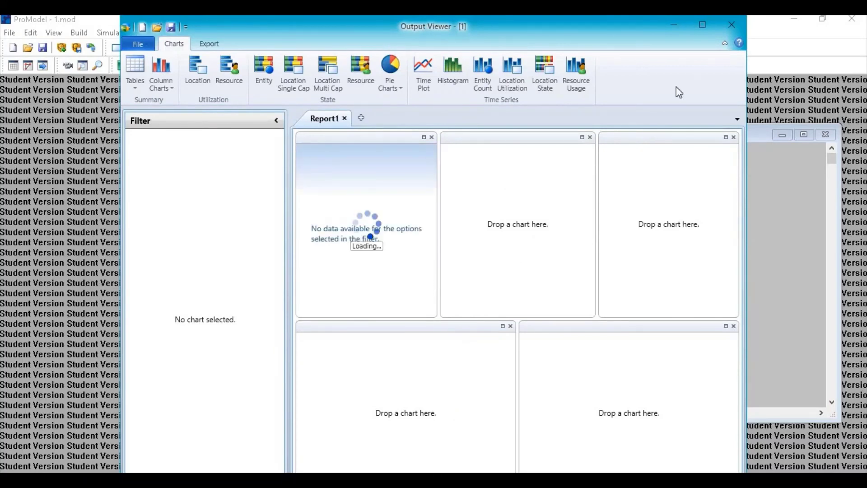
click(702, 25)
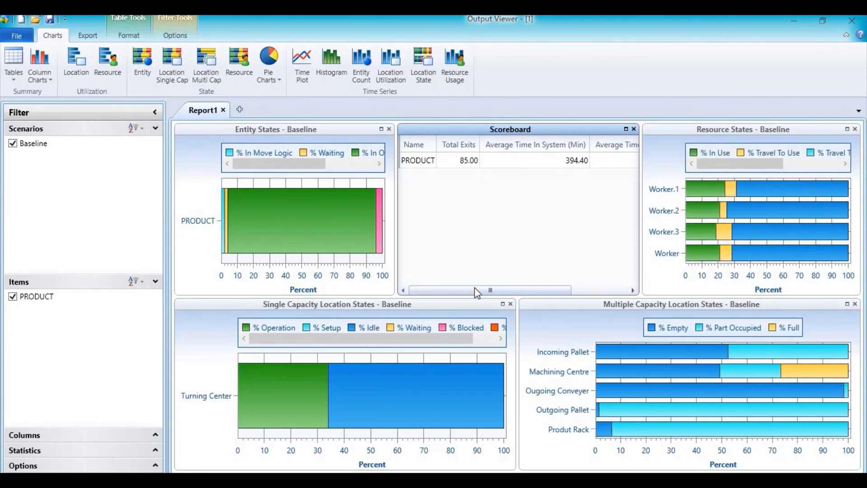
- Examine the Scoreboard's time and cost columns, the PRODUCT entity states, and the single and multiple capacity location states
drag(477, 293, 578, 291)
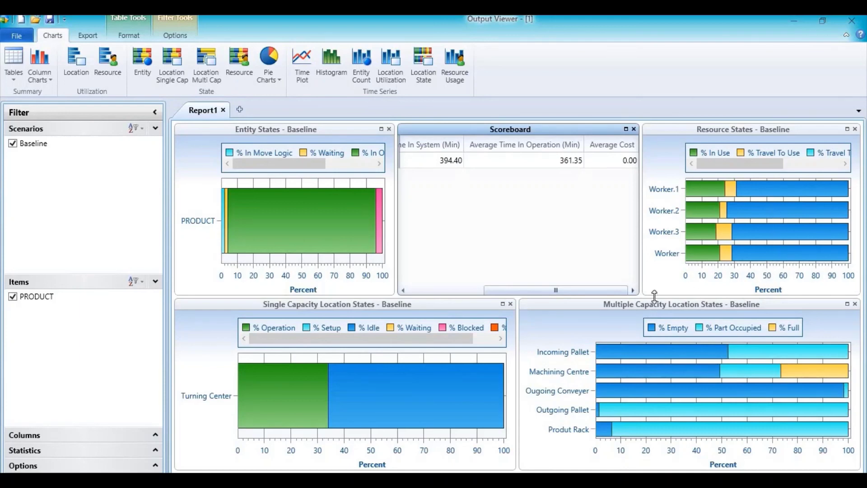
drag(594, 291, 624, 289)
mouse_move(324, 223)
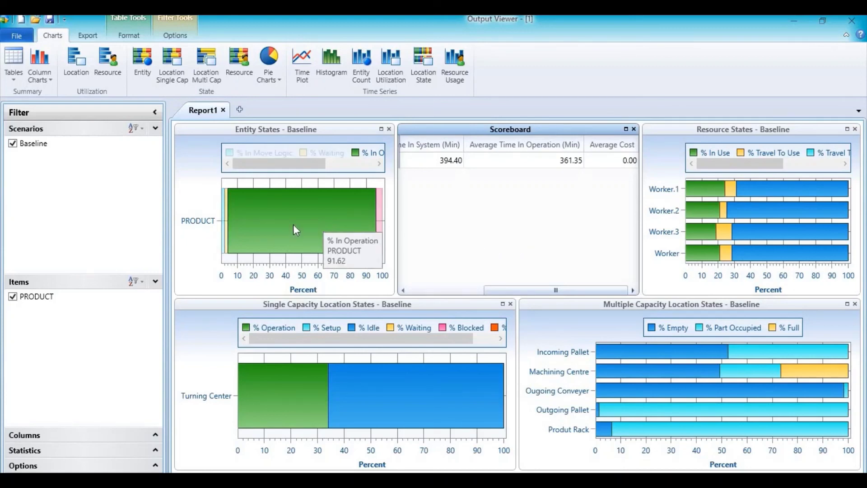
mouse_move(224, 221)
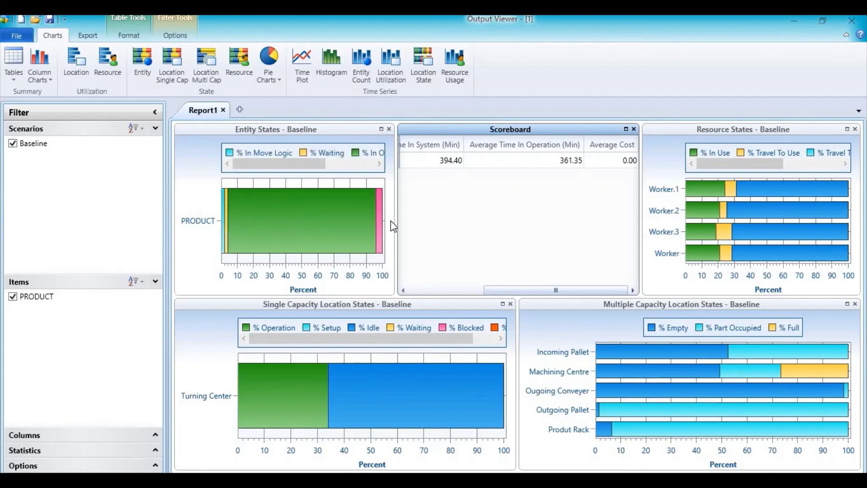
mouse_move(425, 393)
mouse_move(627, 394)
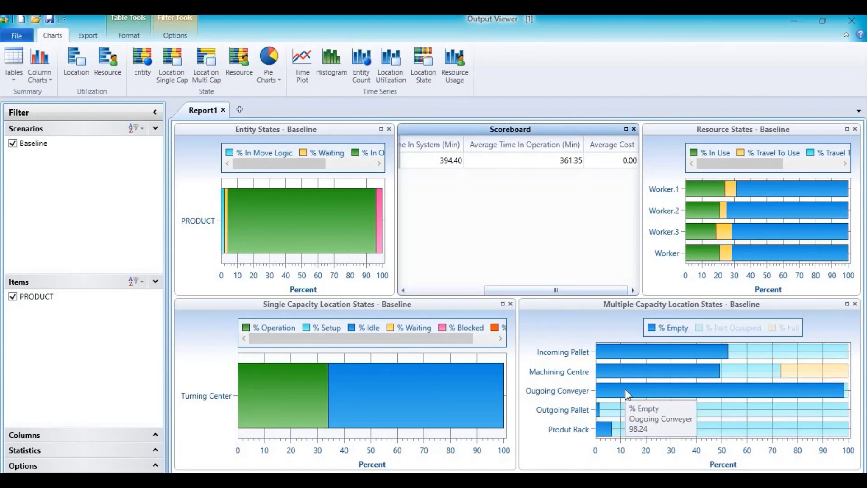